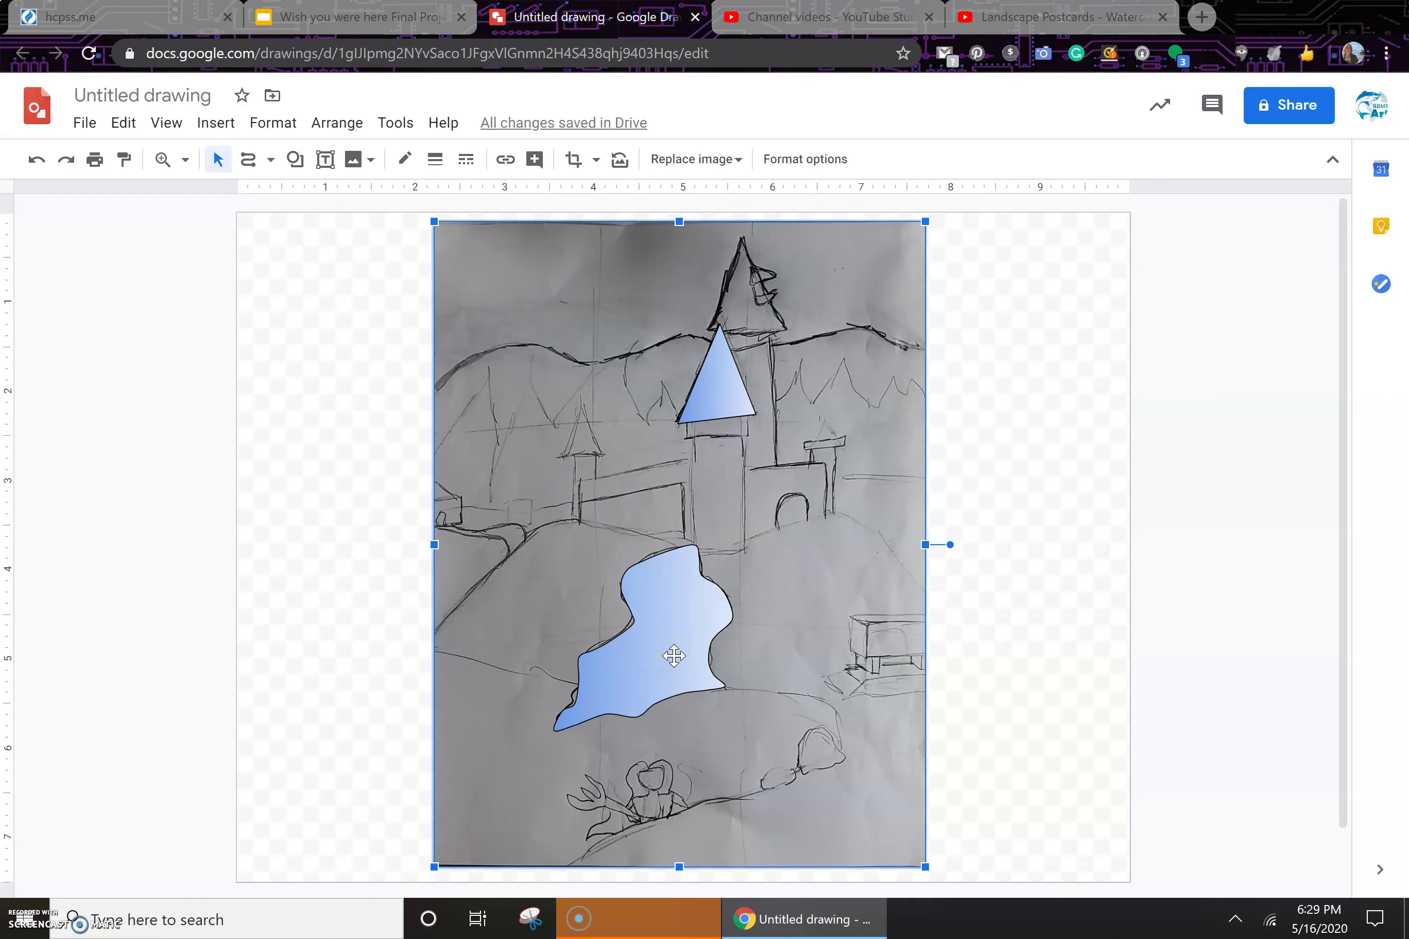
- Drag the large blue gradient blob onto the blank canvas right of the sketch photo
mouse_move(673, 656)
left_mouse_down()
mouse_move(1091, 660)
mouse_move(1157, 643)
left_mouse_up()
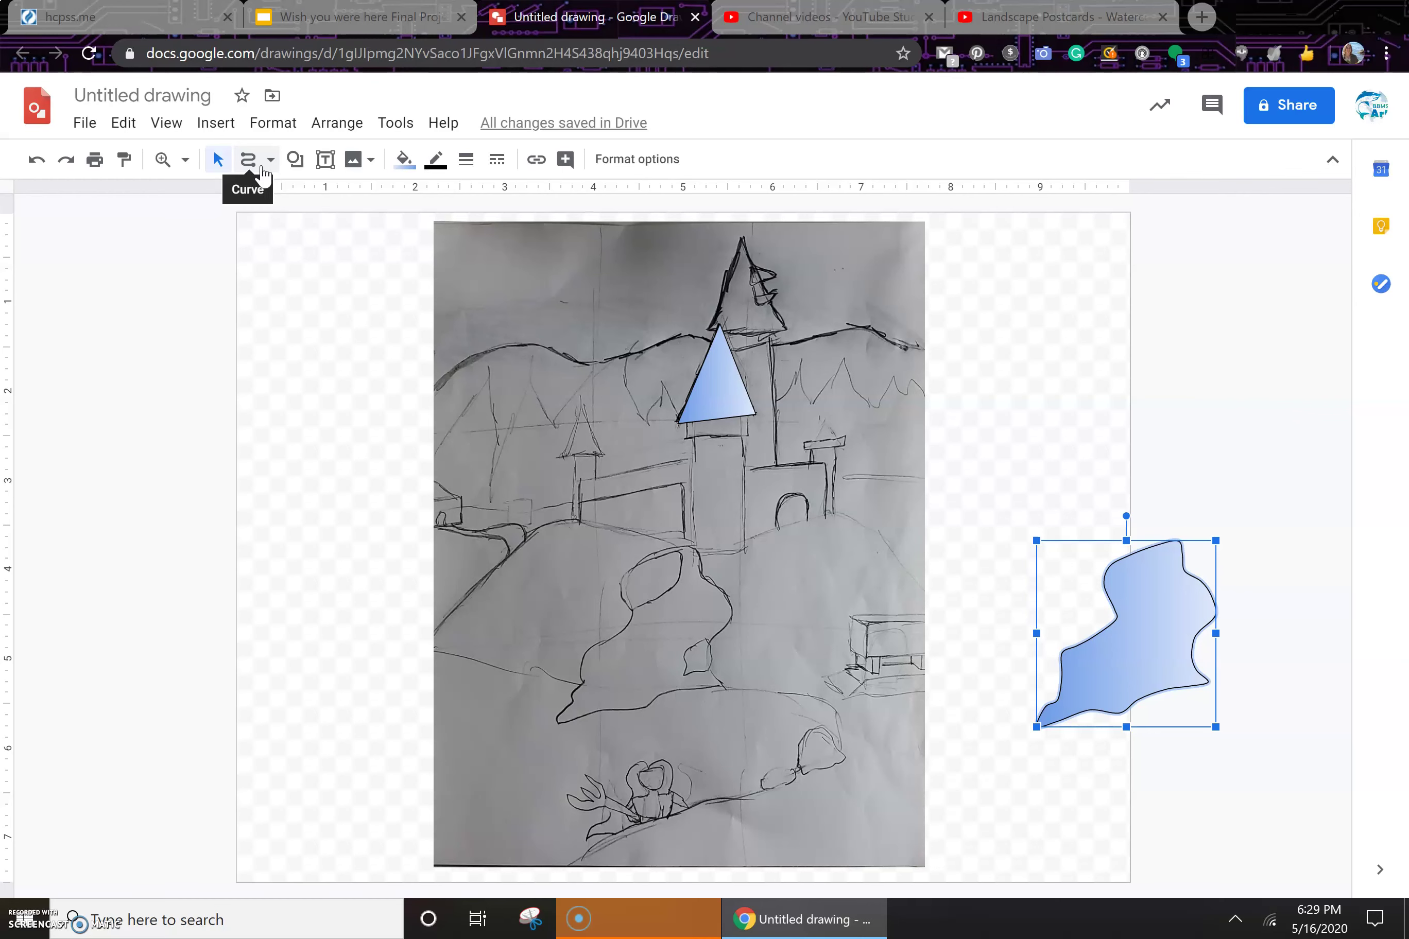
- Draw a closed curve shape around the small rounded lobe atop the sketched mound
left_click(260, 167)
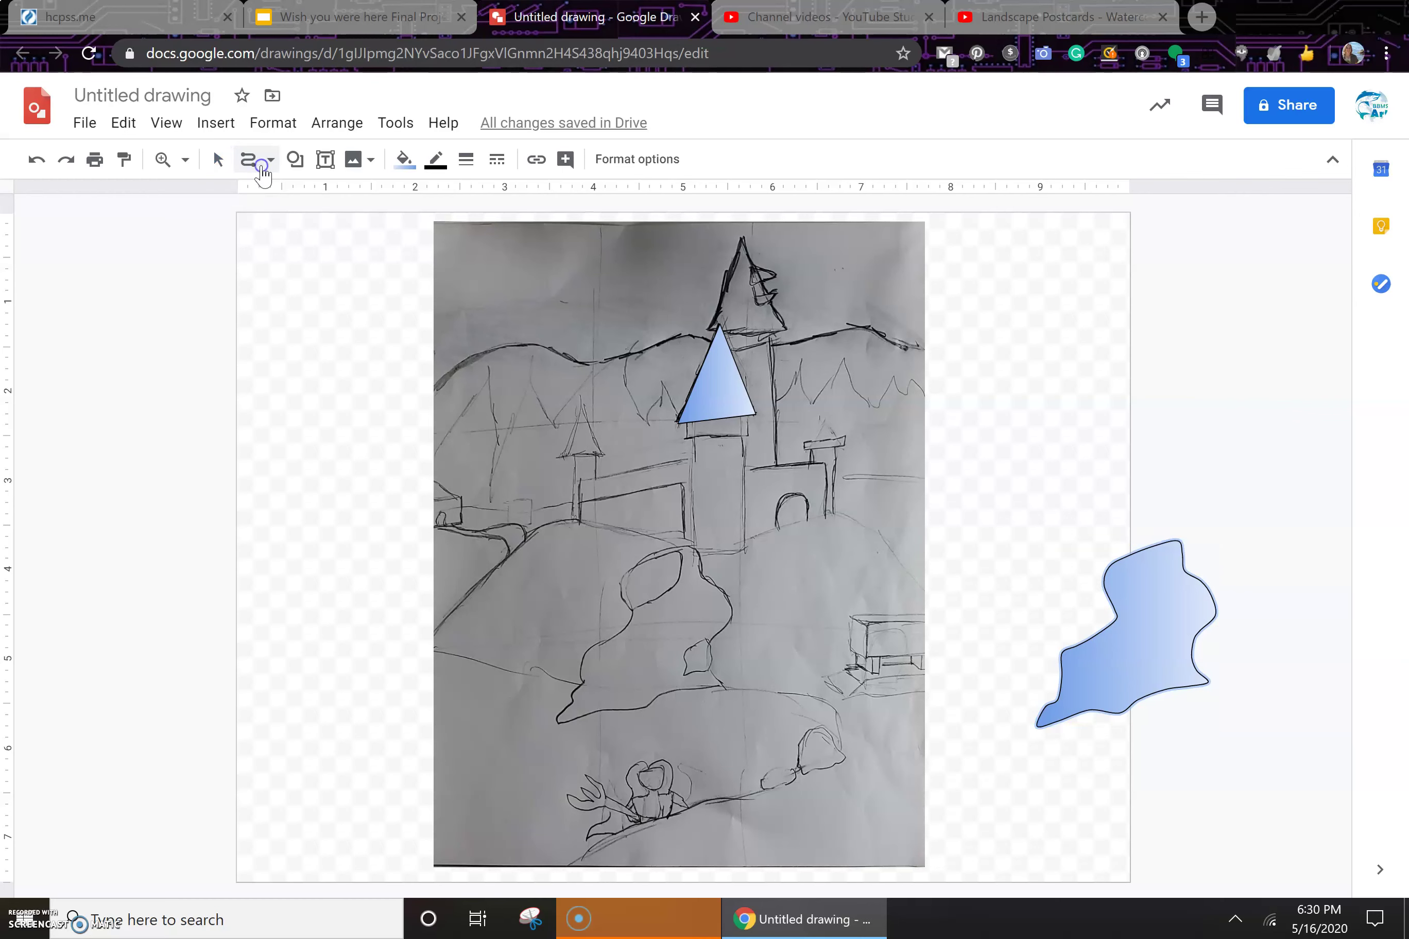
left_click(259, 170)
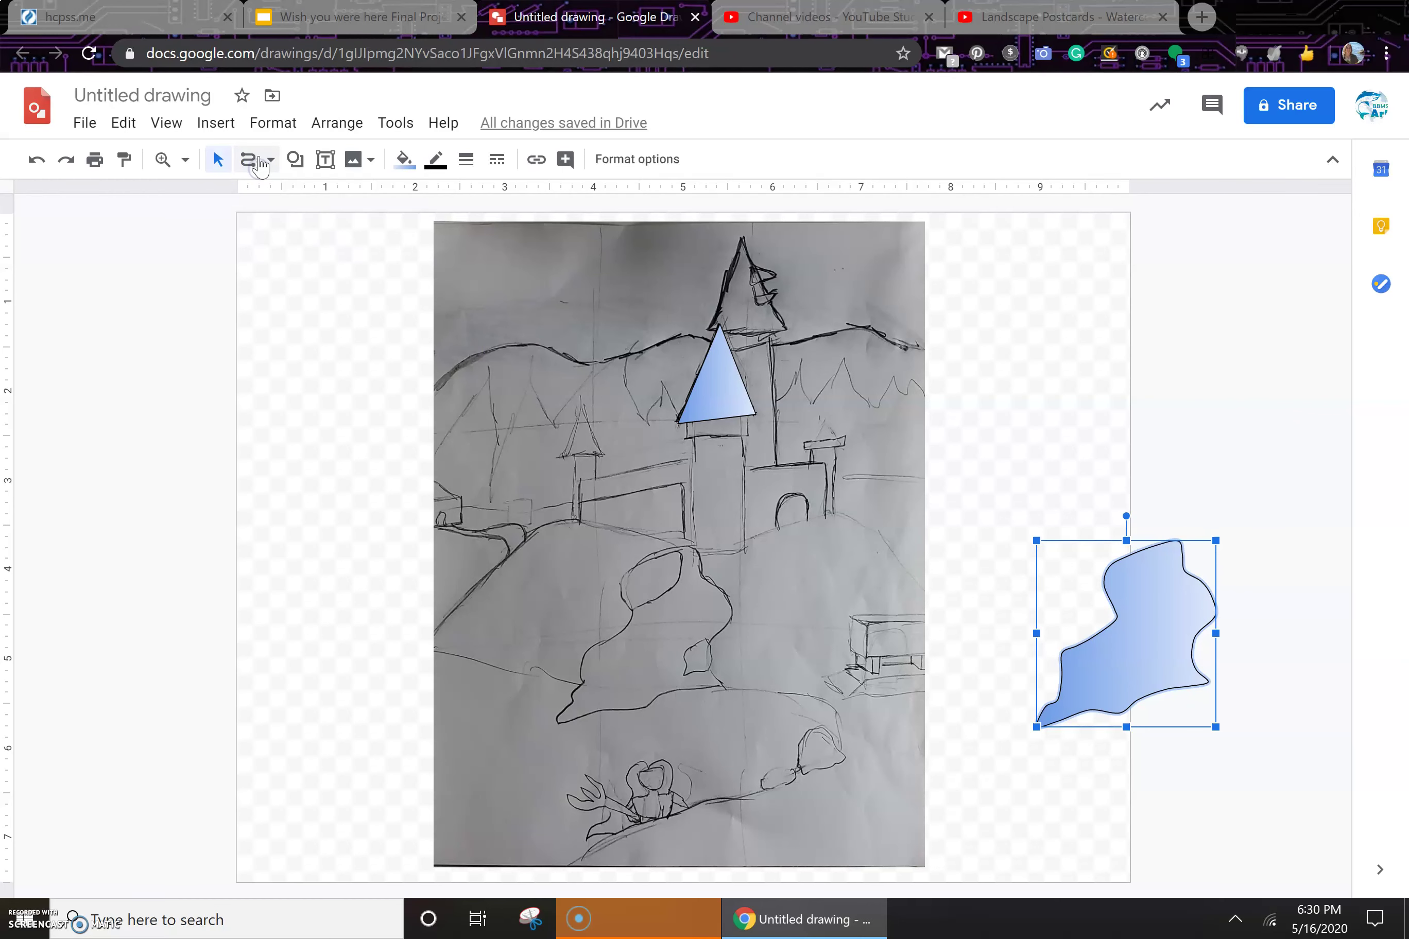
left_click(270, 161)
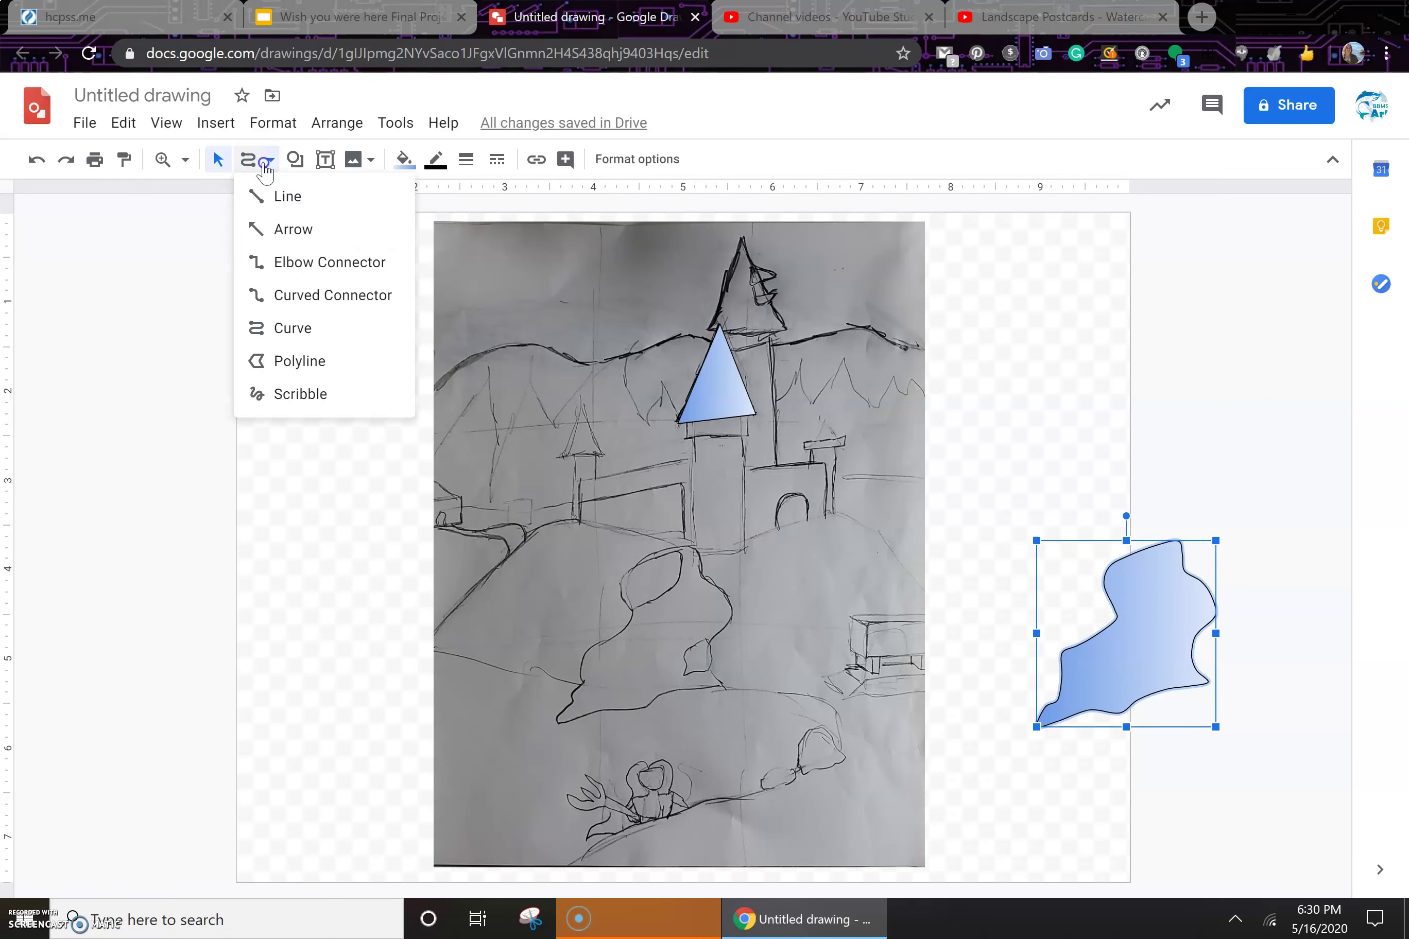
left_click(304, 327)
left_click(680, 555)
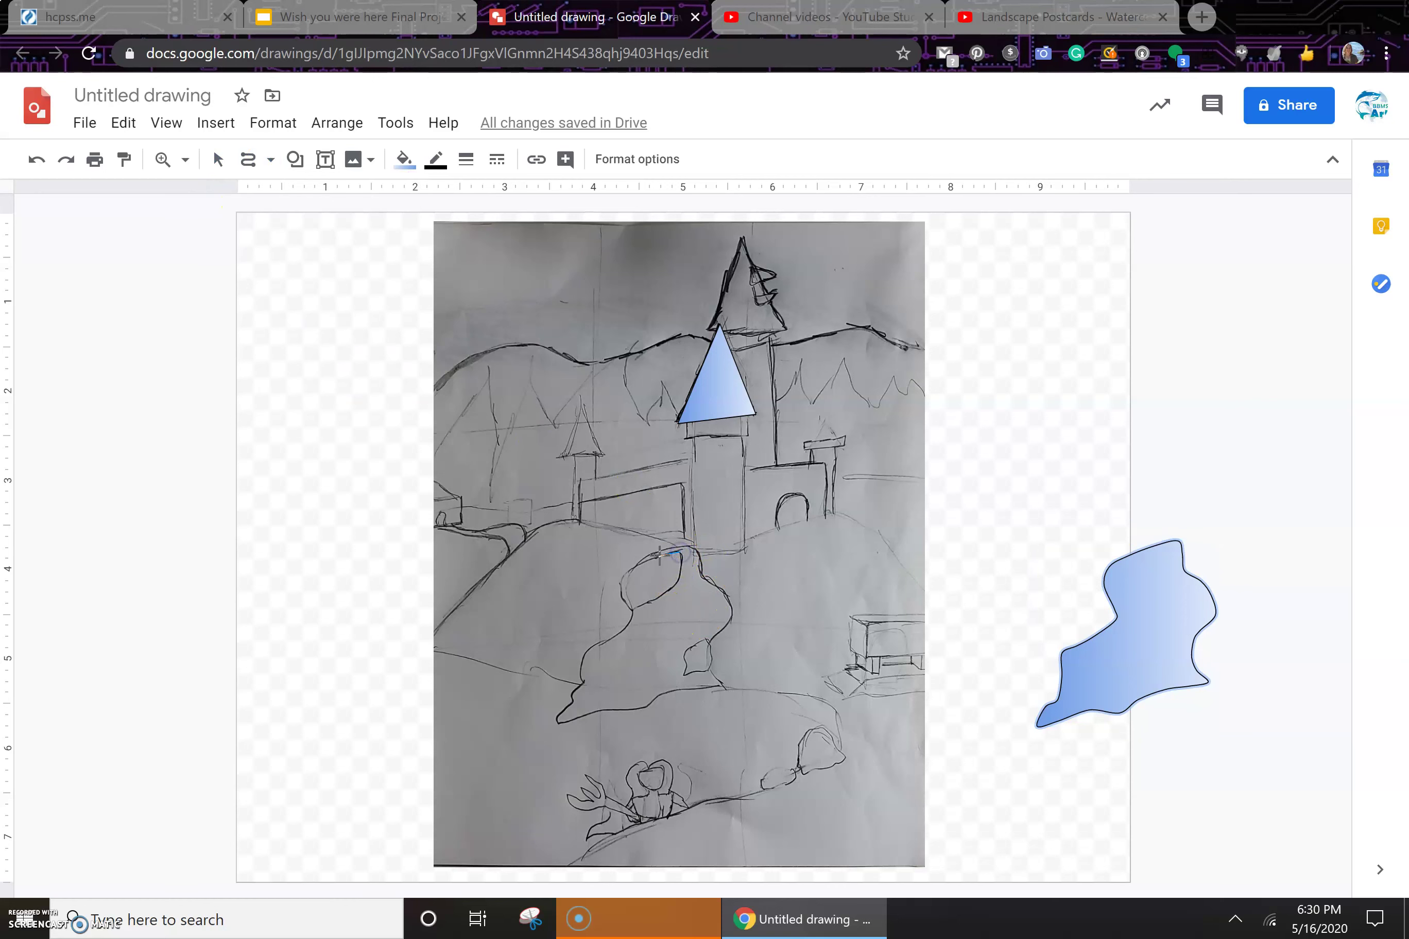
left_click(627, 584)
left_click(681, 550)
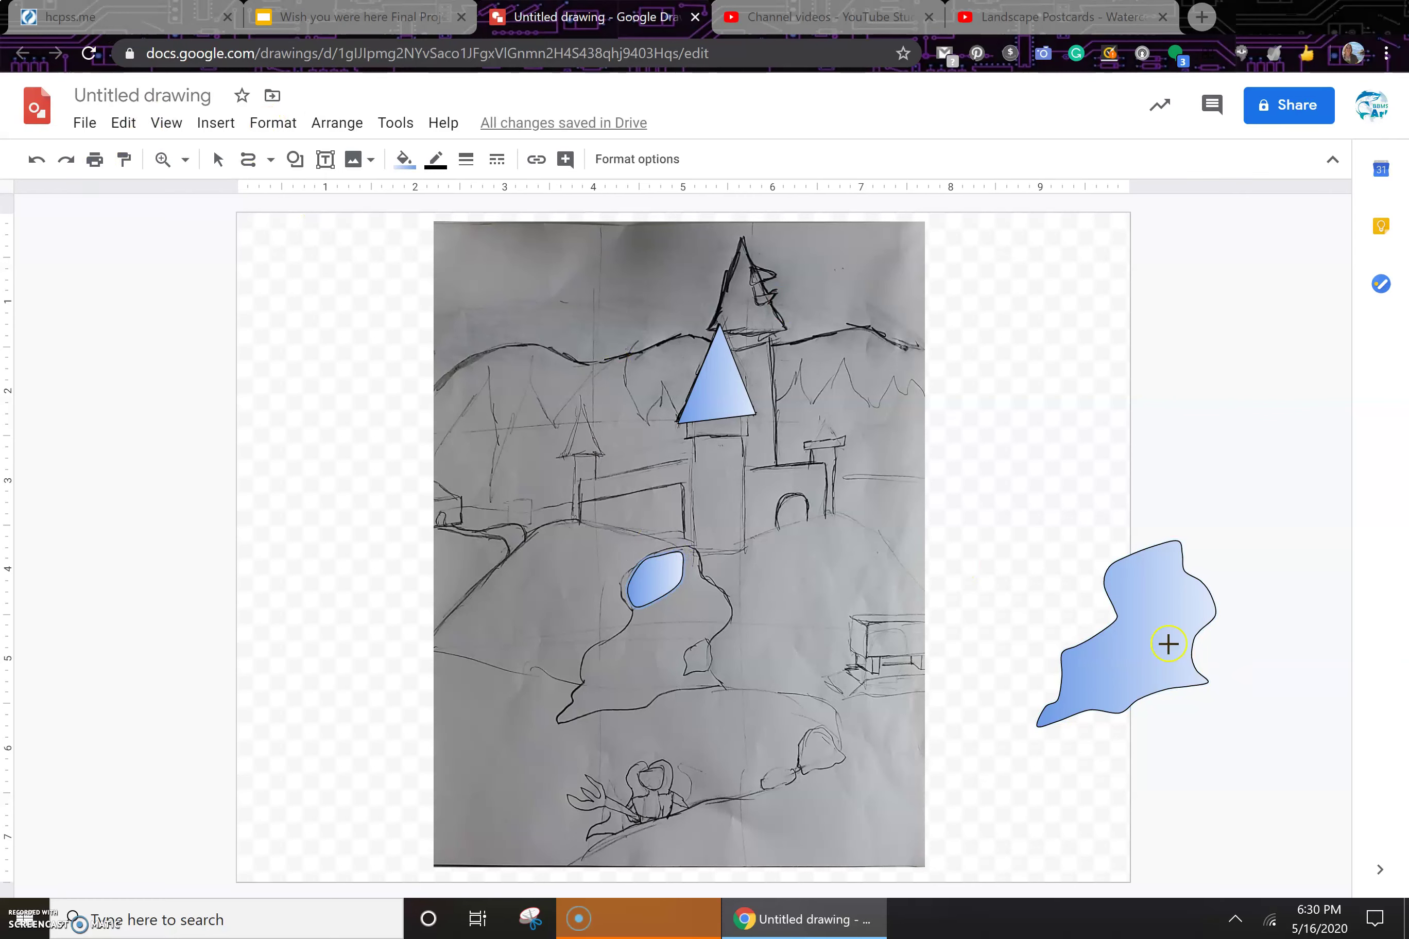
- Move the large blue gradient blob back over the sketched mound
left_click(218, 172)
left_click(1125, 642)
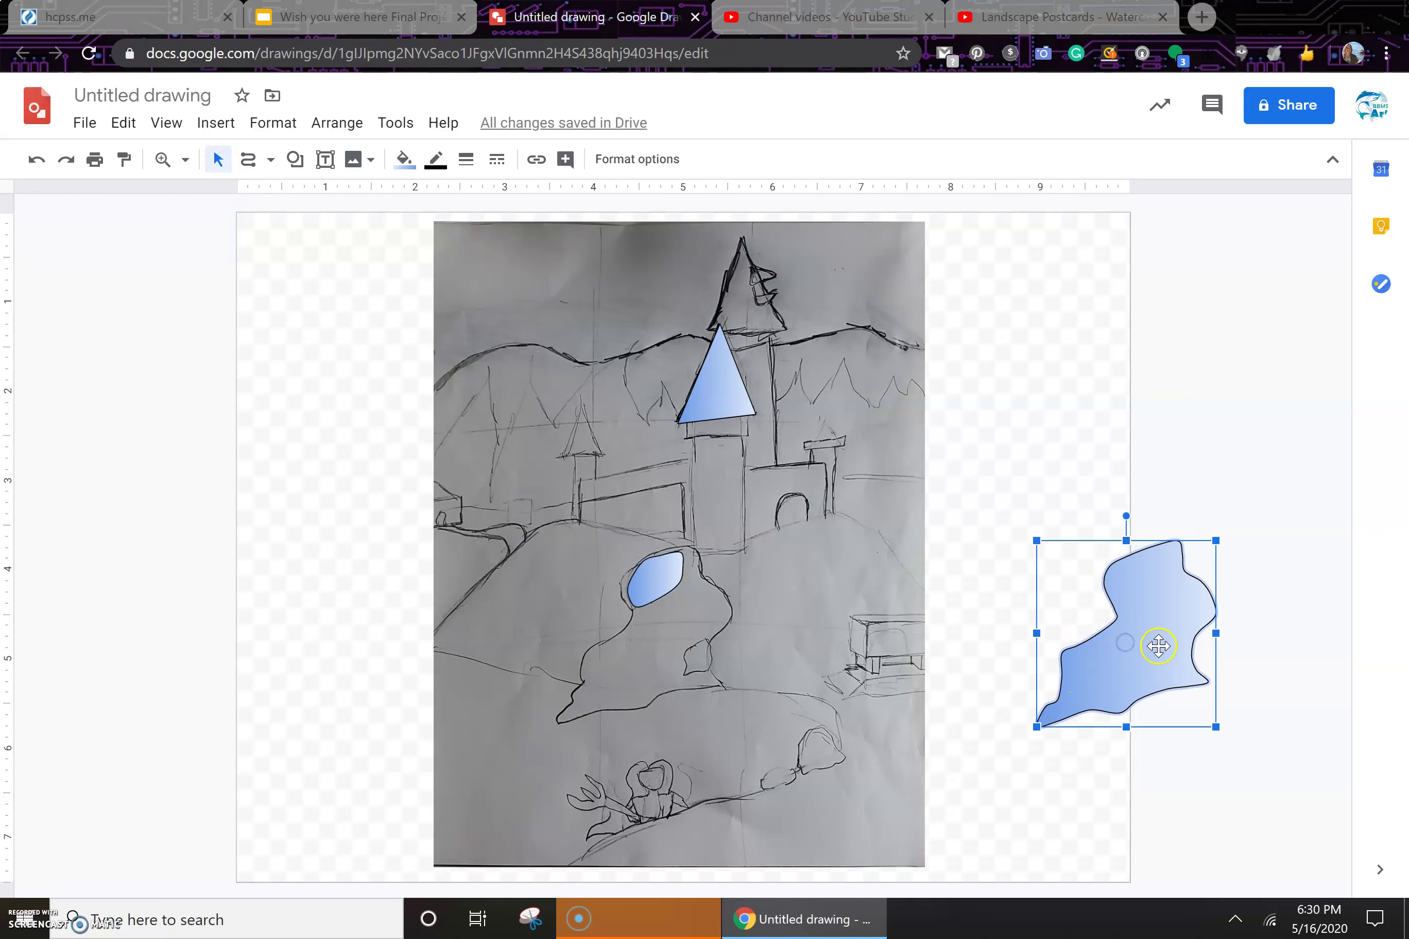
mouse_move(1157, 646)
left_mouse_down()
mouse_move(660, 642)
mouse_move(753, 652)
mouse_move(659, 656)
left_mouse_up()
- Shift the small lobe shape slightly to the left
left_click(666, 583)
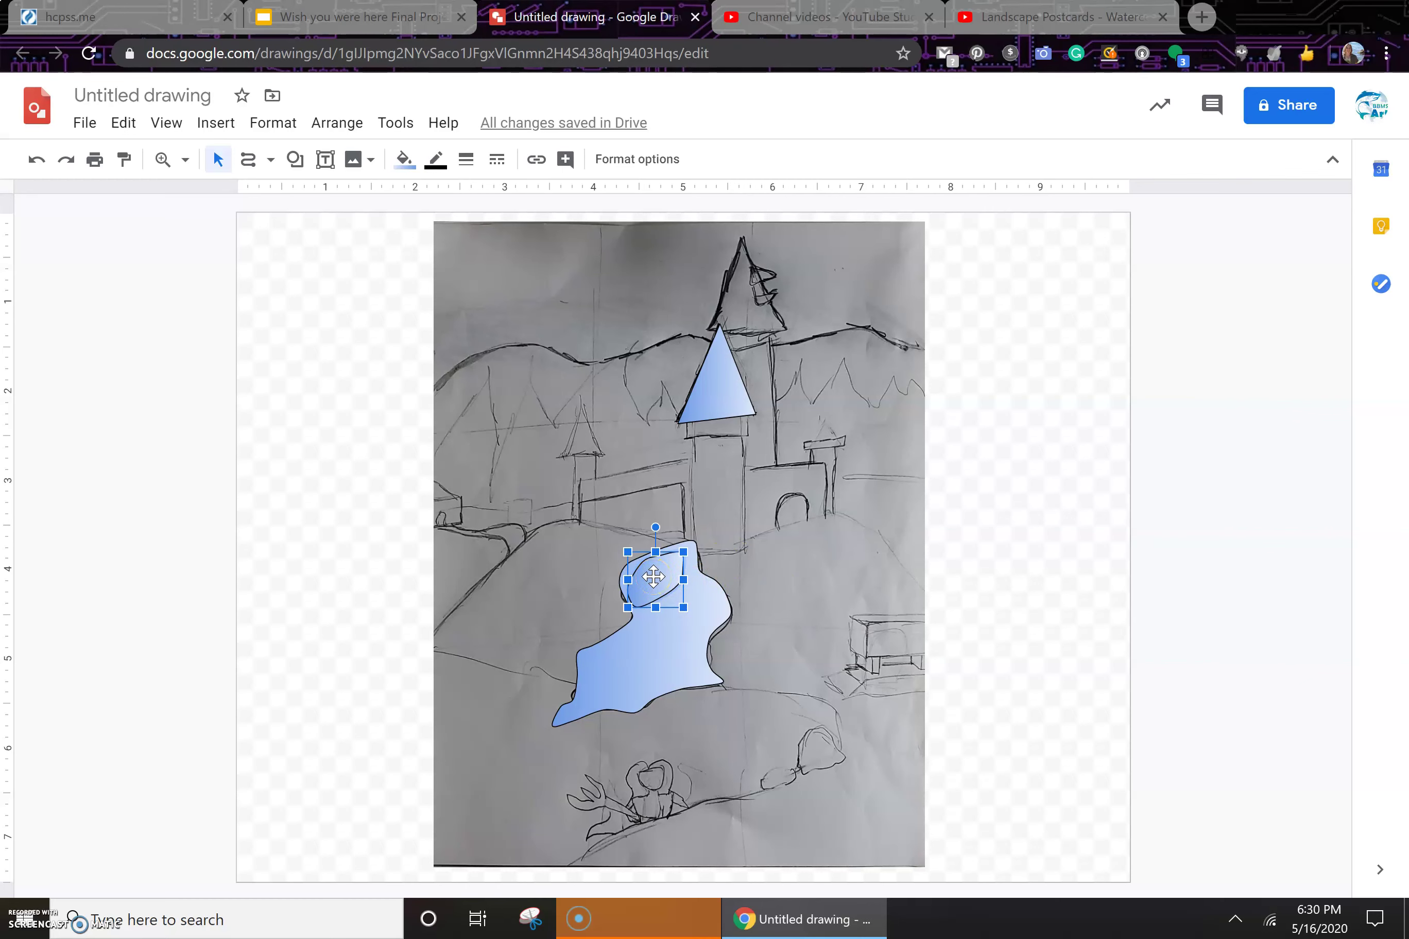
left_click_drag(649, 580, 621, 576)
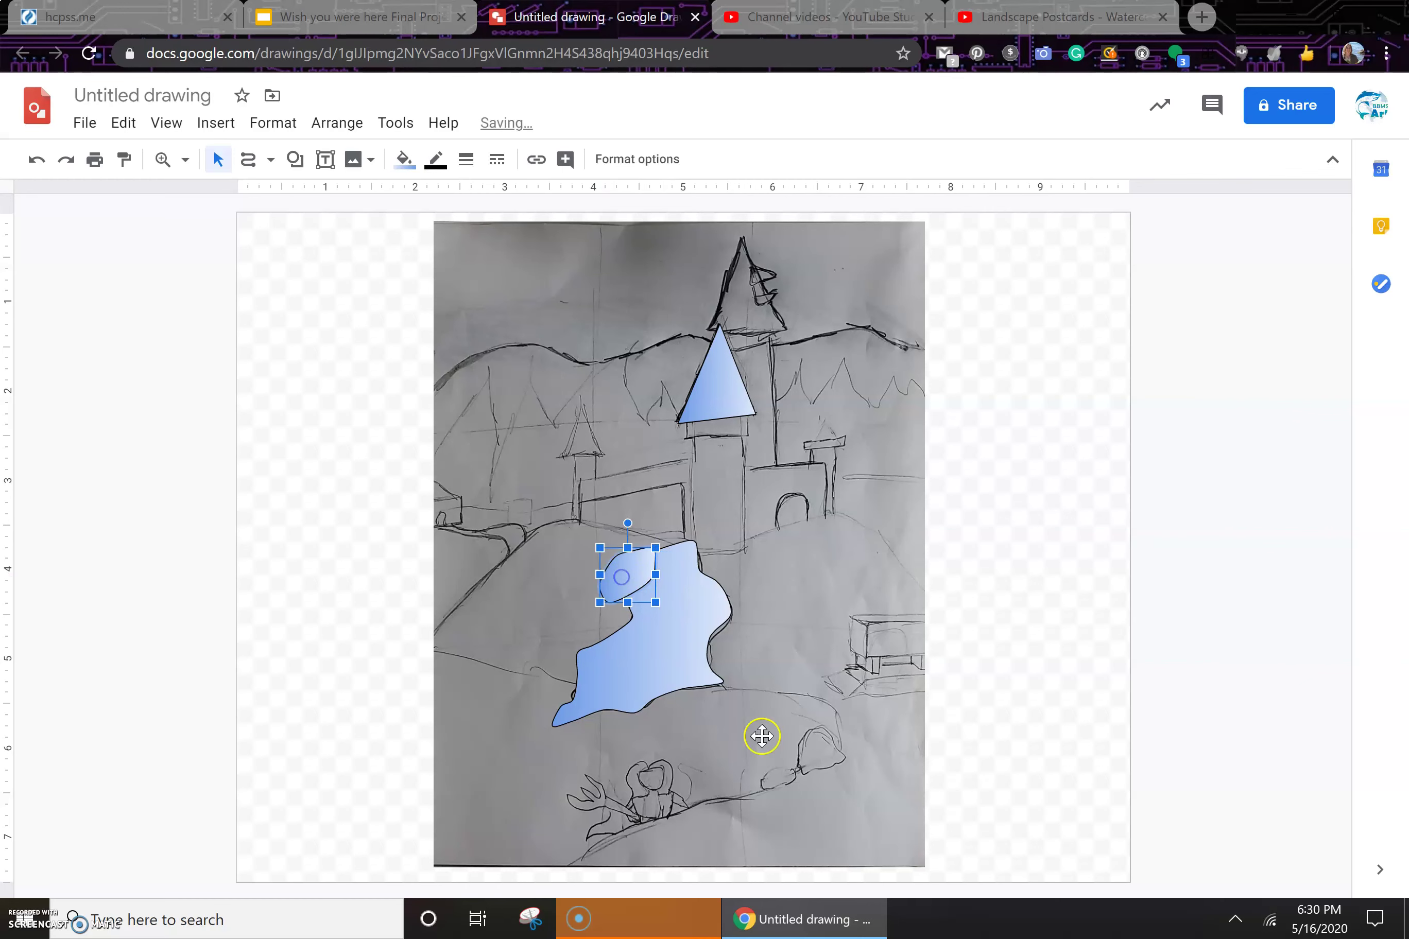
left_click(664, 630)
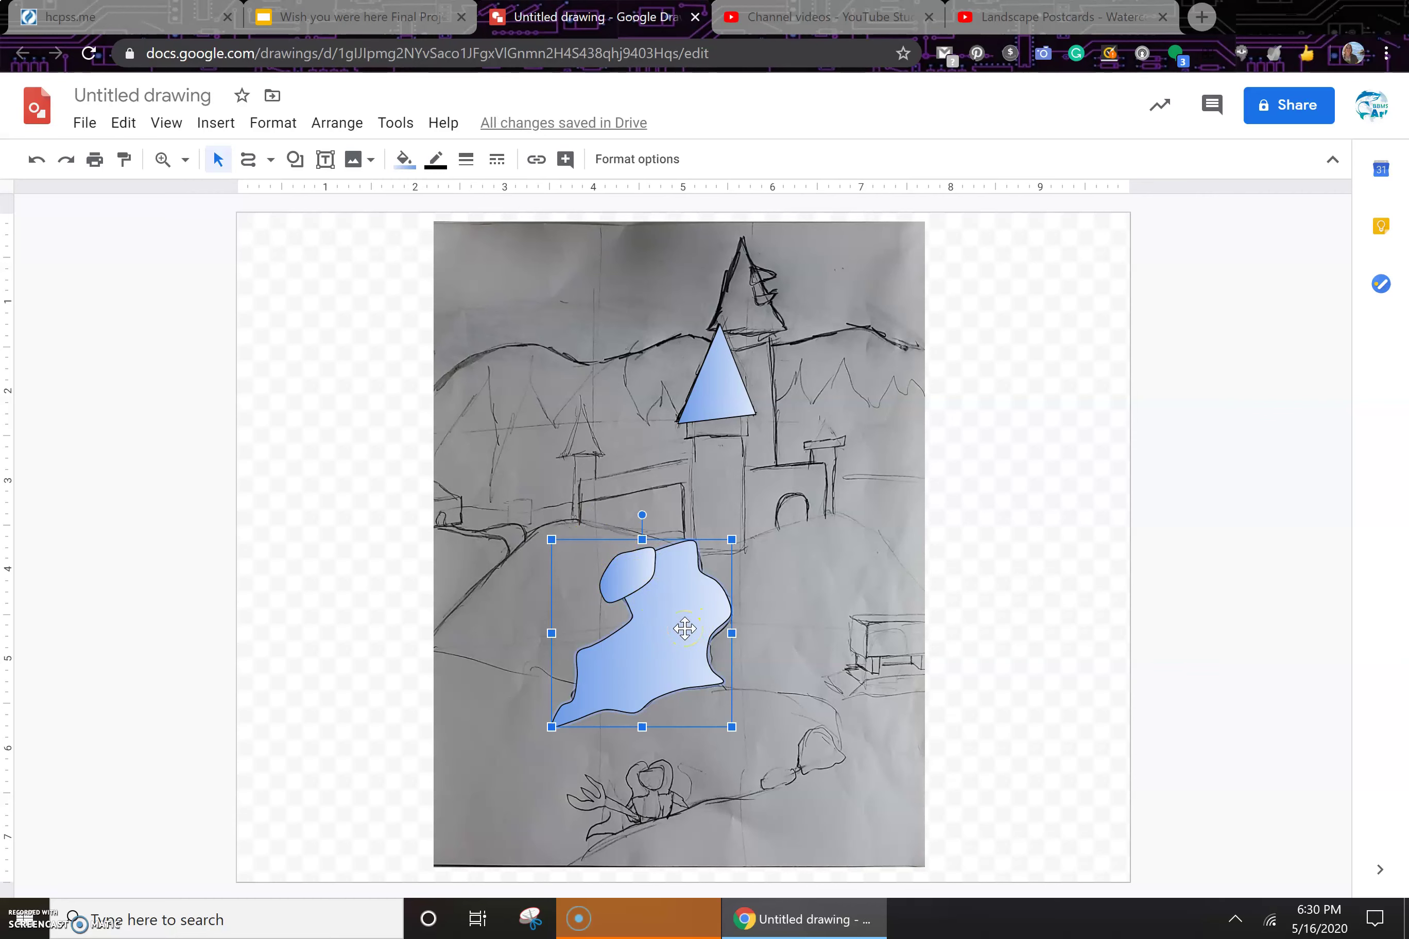
- Send the large blue blob to the back
right_click(685, 628)
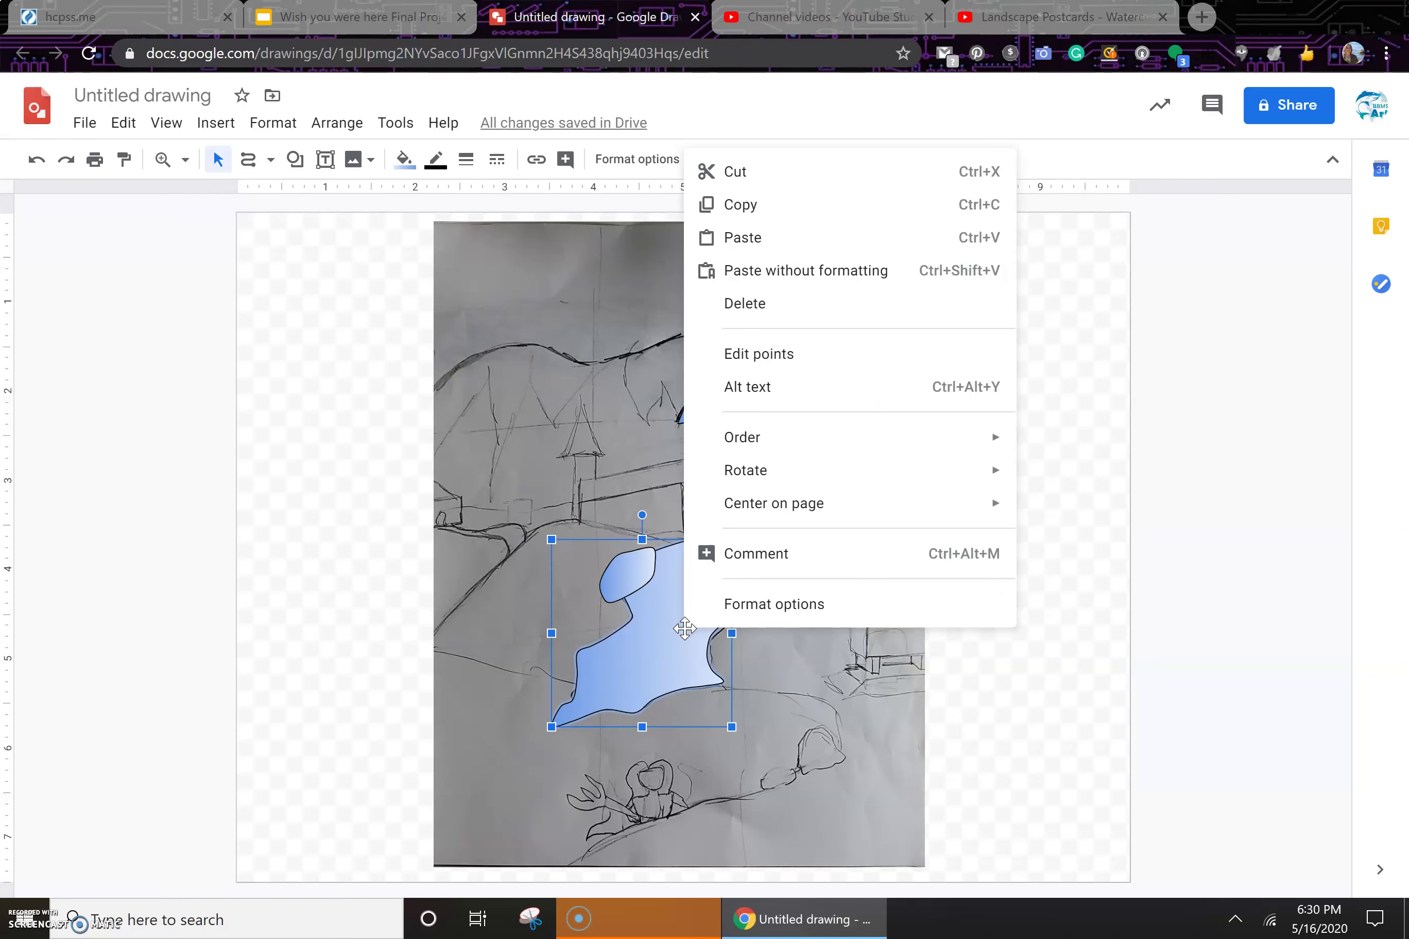
mouse_move(772, 446)
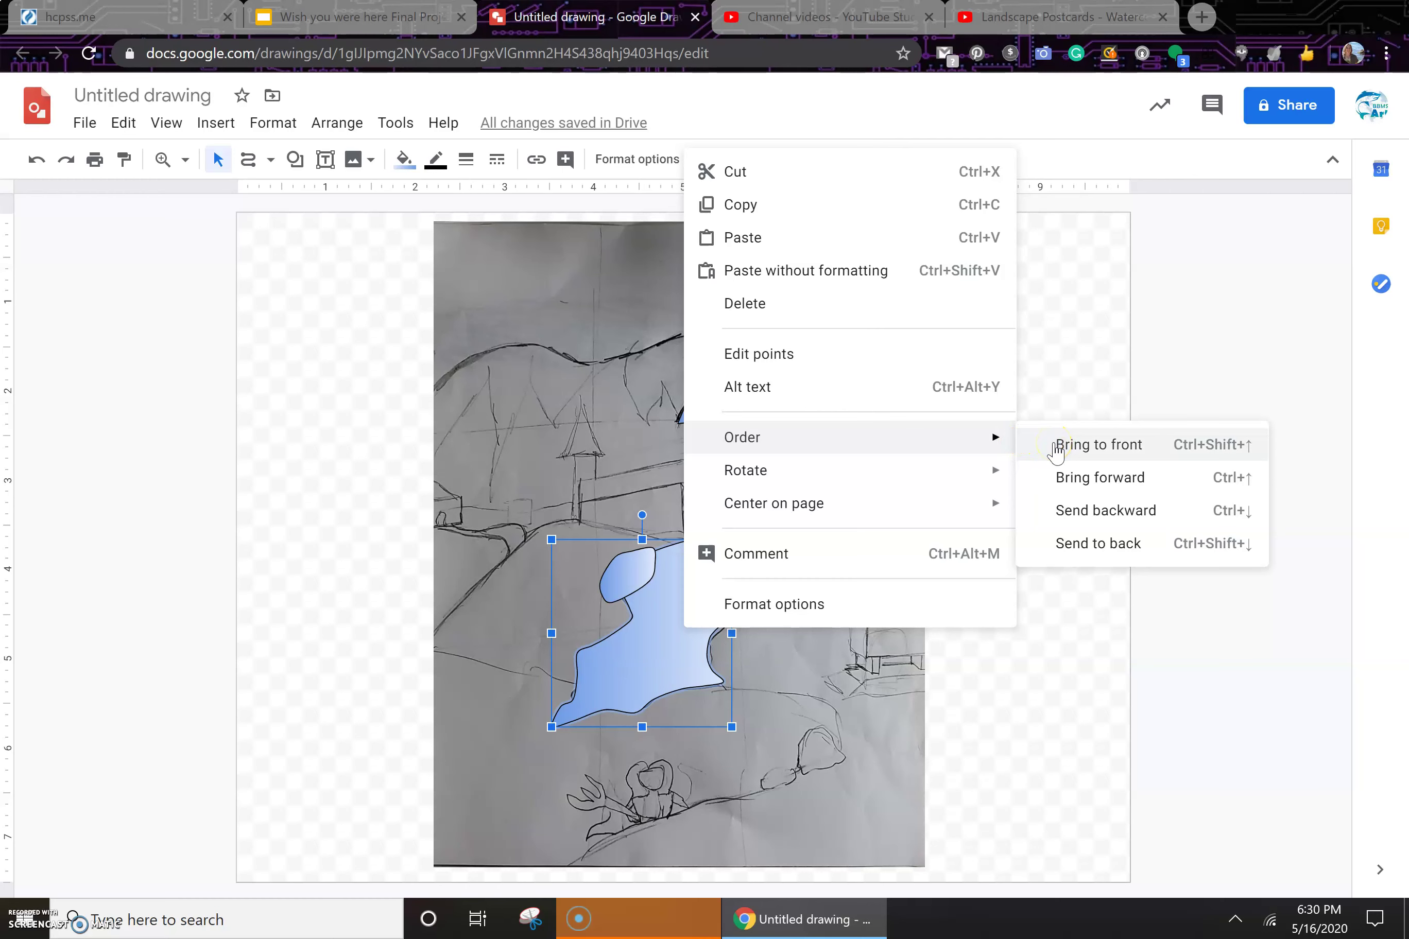
left_click(1121, 548)
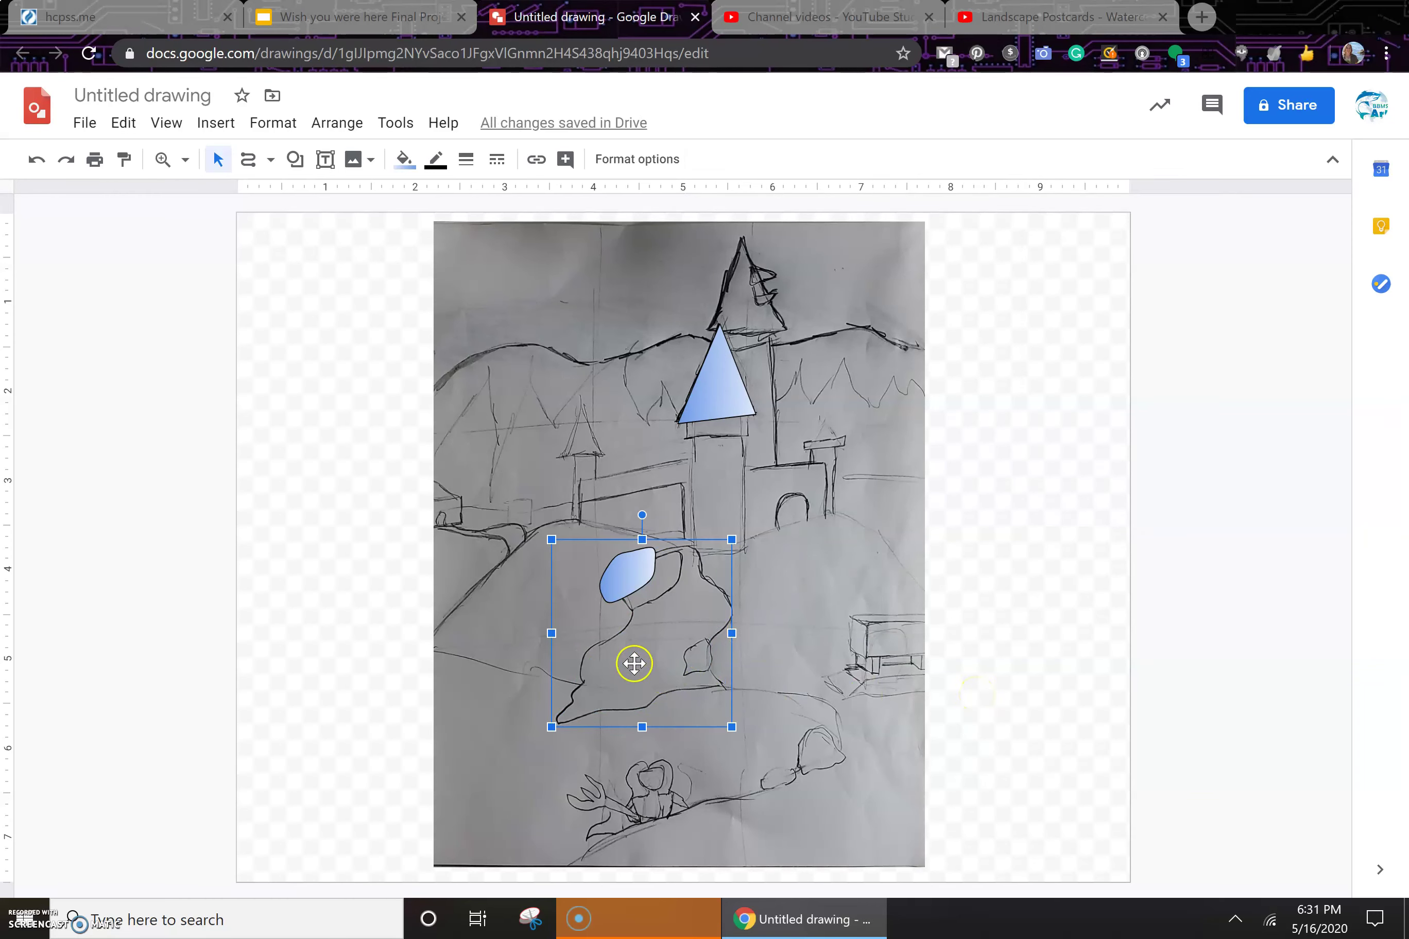
- Send the sketch photo to the back, behind both blue shapes
right_click(658, 648)
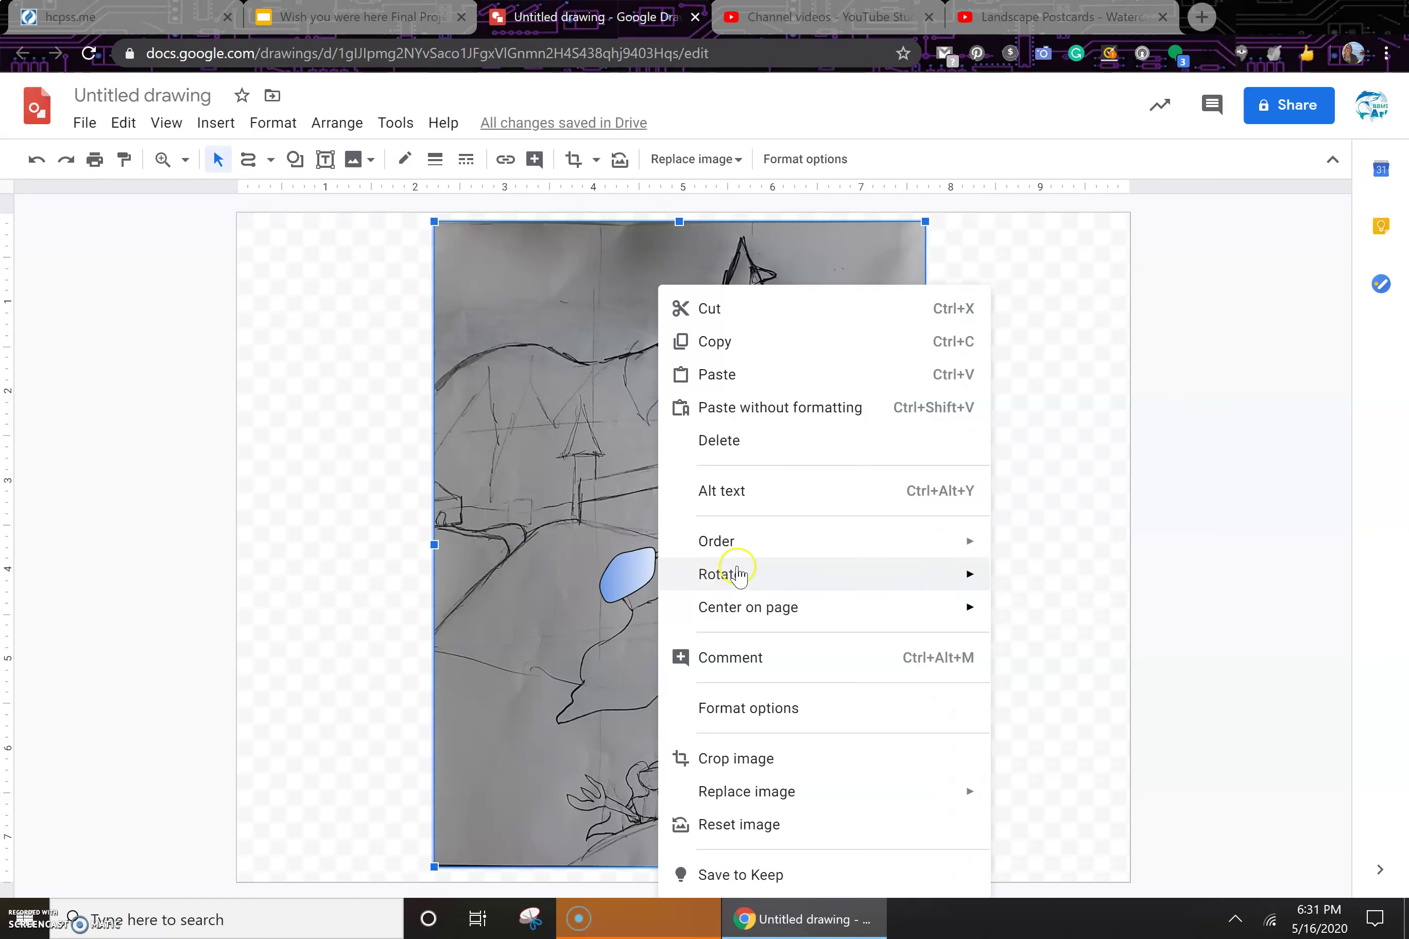
left_click(612, 647)
right_click(613, 650)
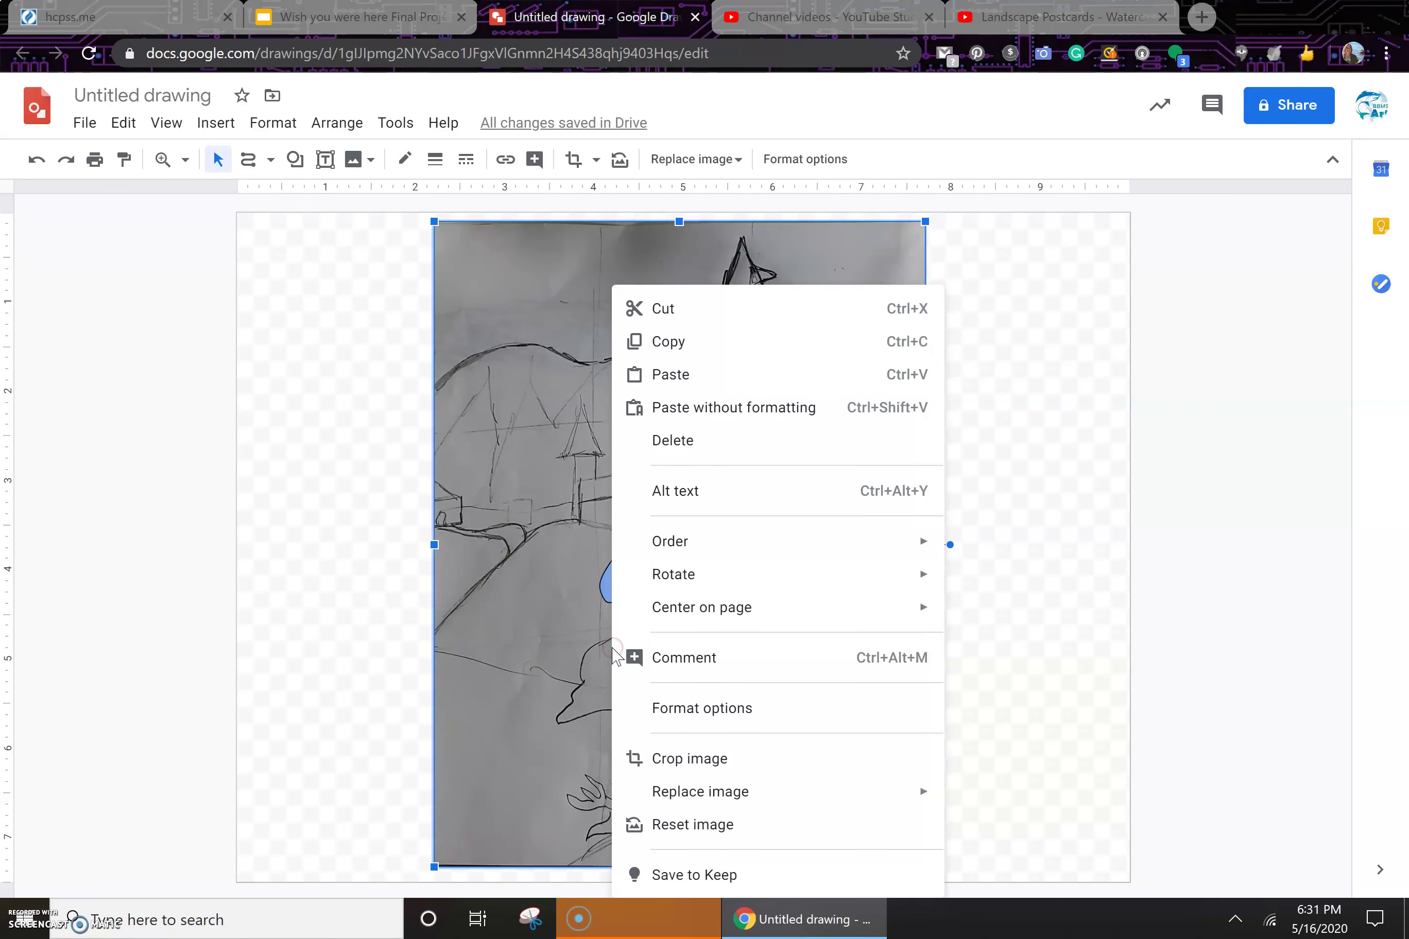
mouse_move(701, 544)
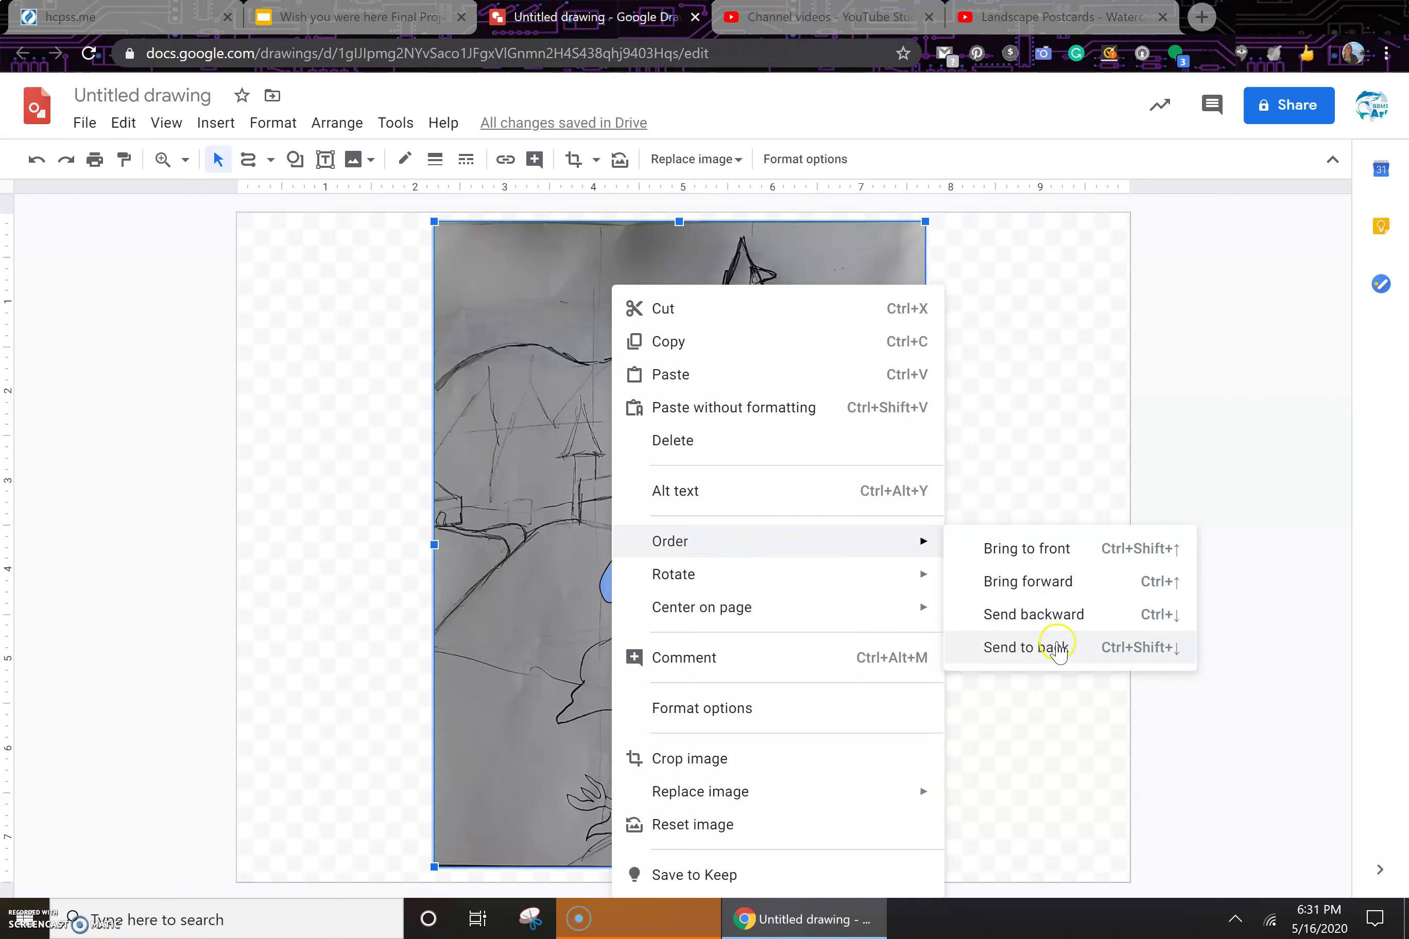
left_click(1058, 648)
left_click(646, 613)
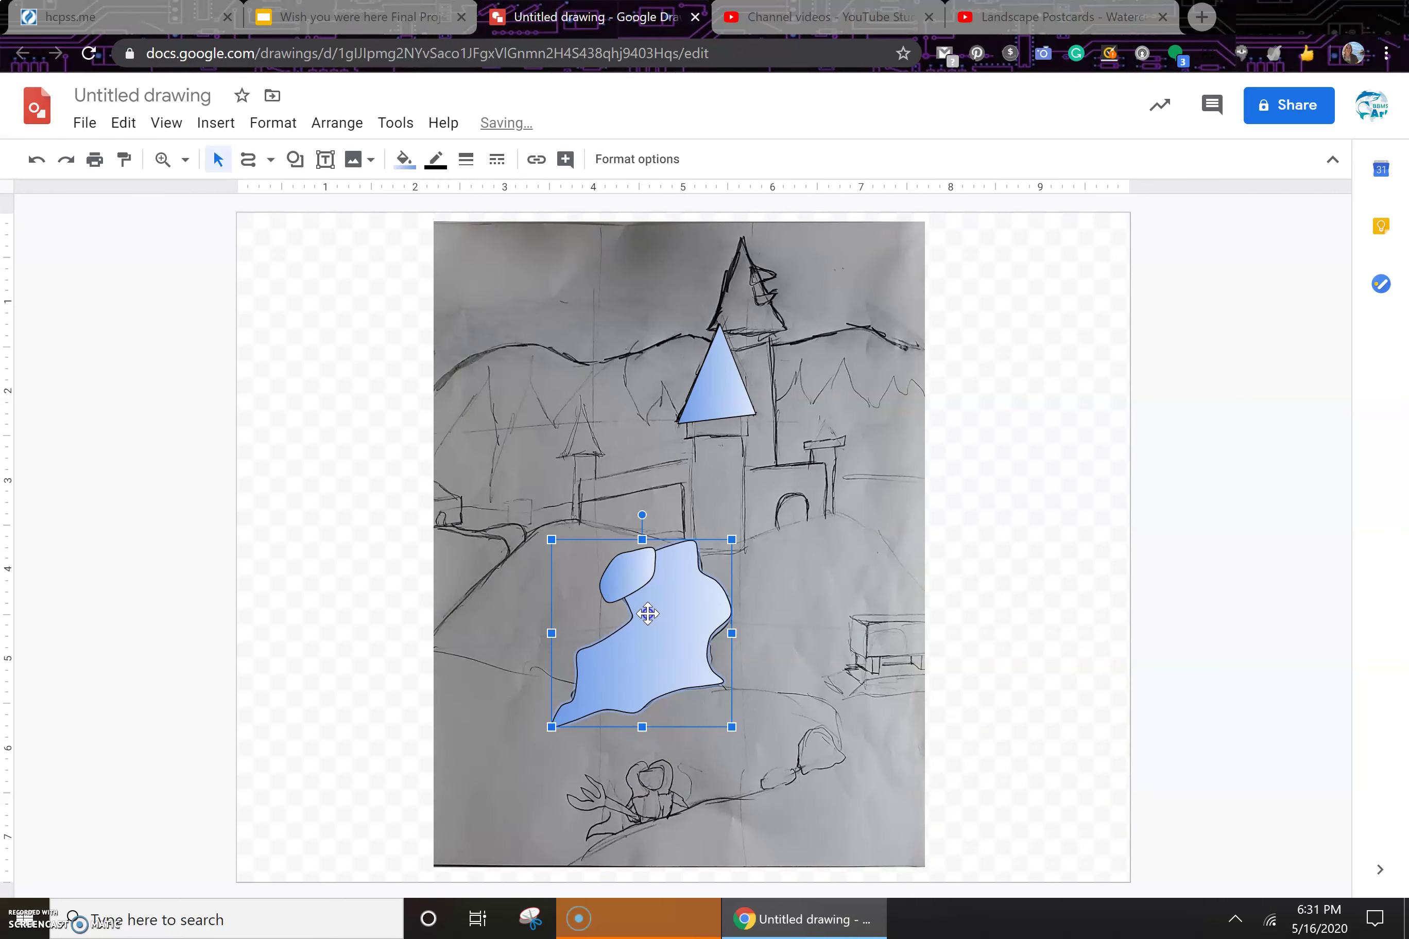
- Bring the large blue blob forward two layers, in front of the lobe shape
right_click(647, 613)
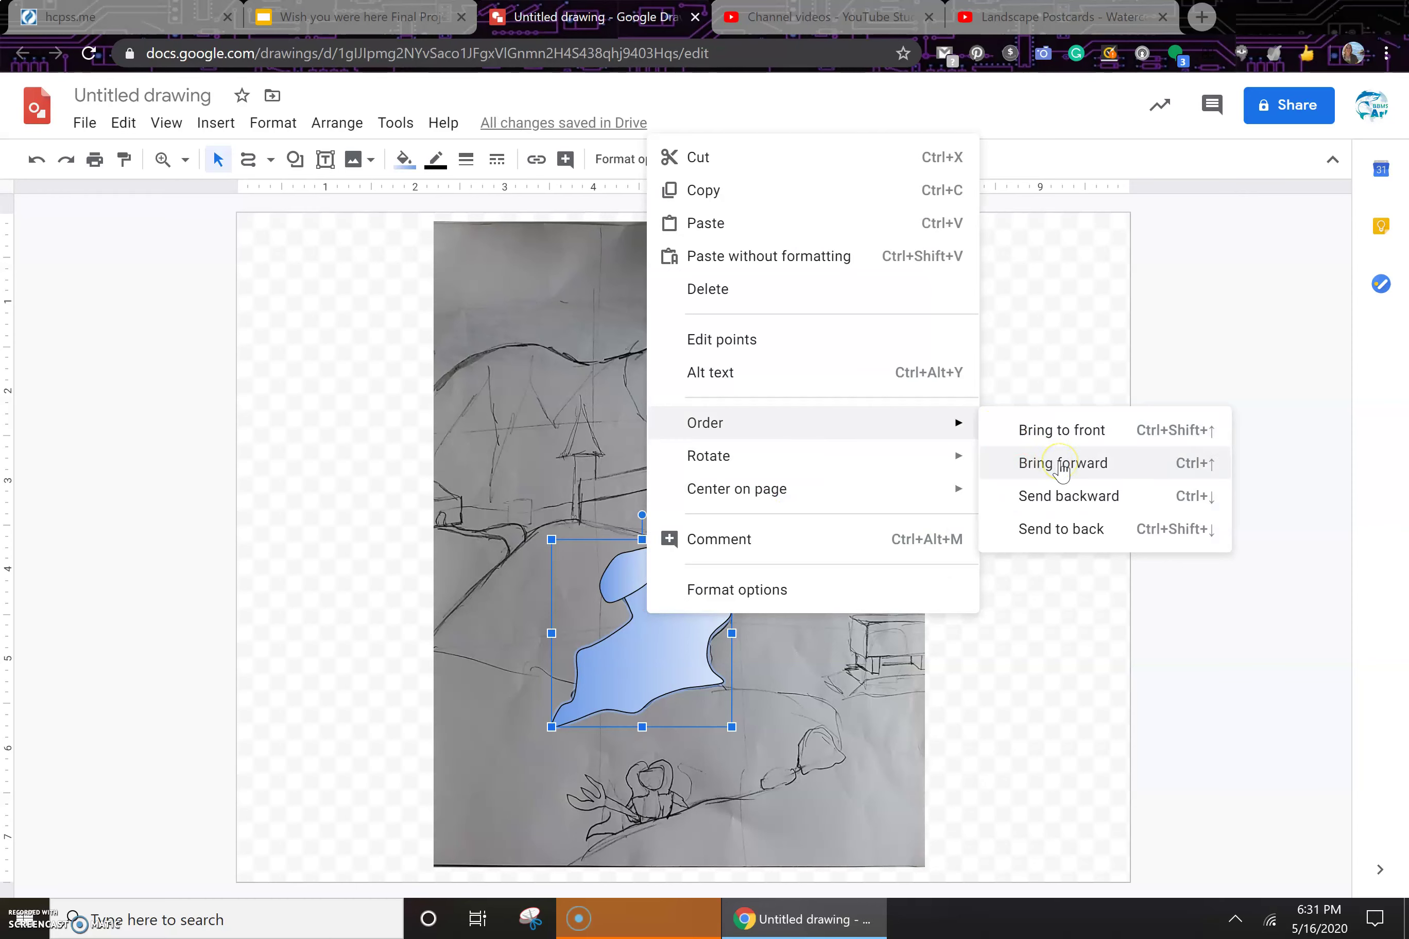
left_click(1061, 466)
right_click(670, 619)
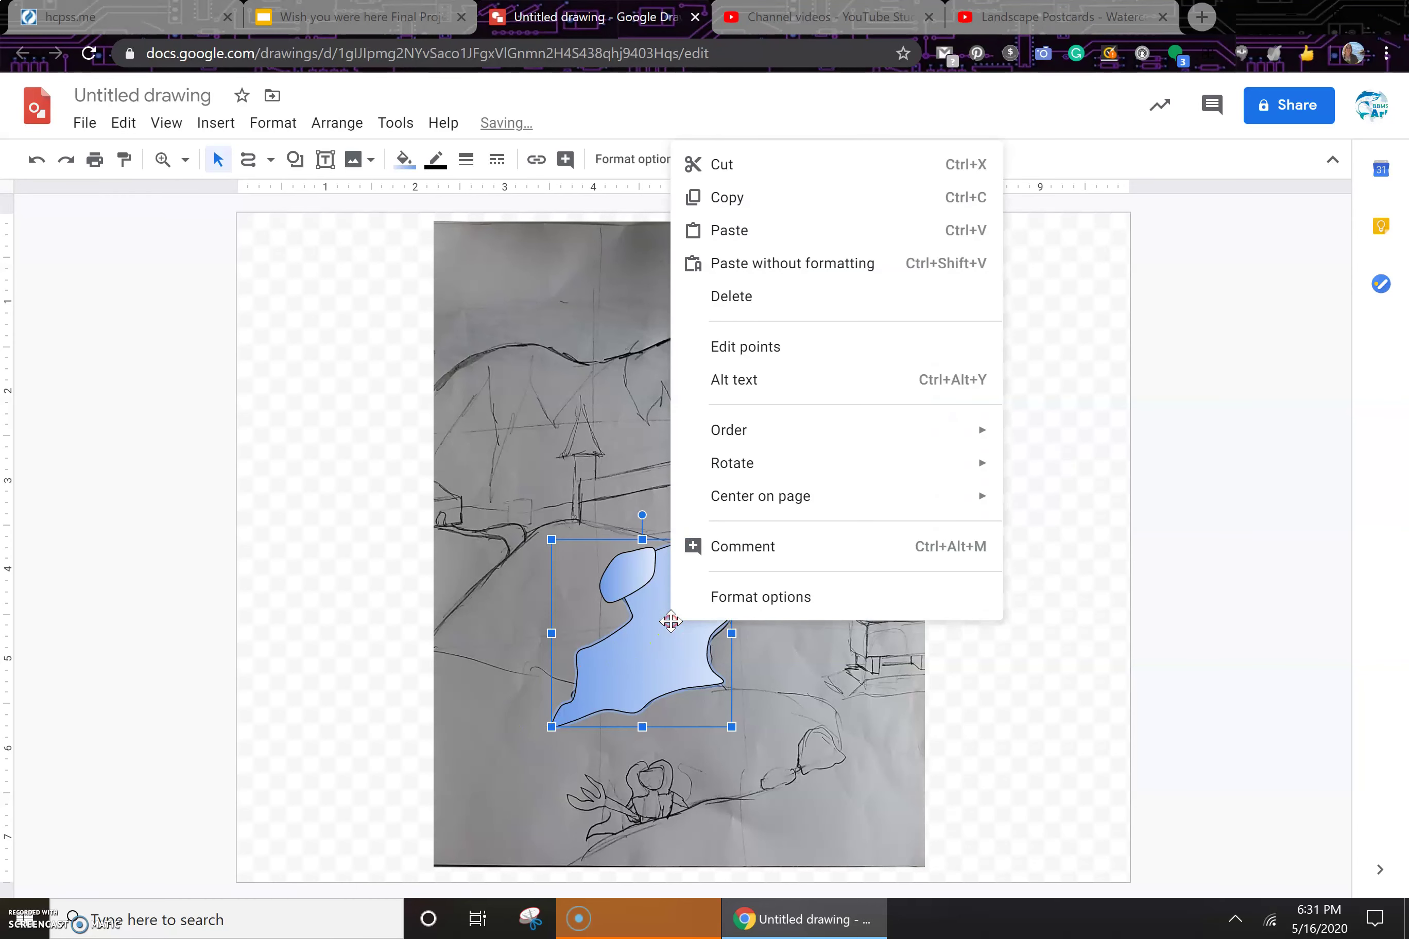
mouse_move(815, 439)
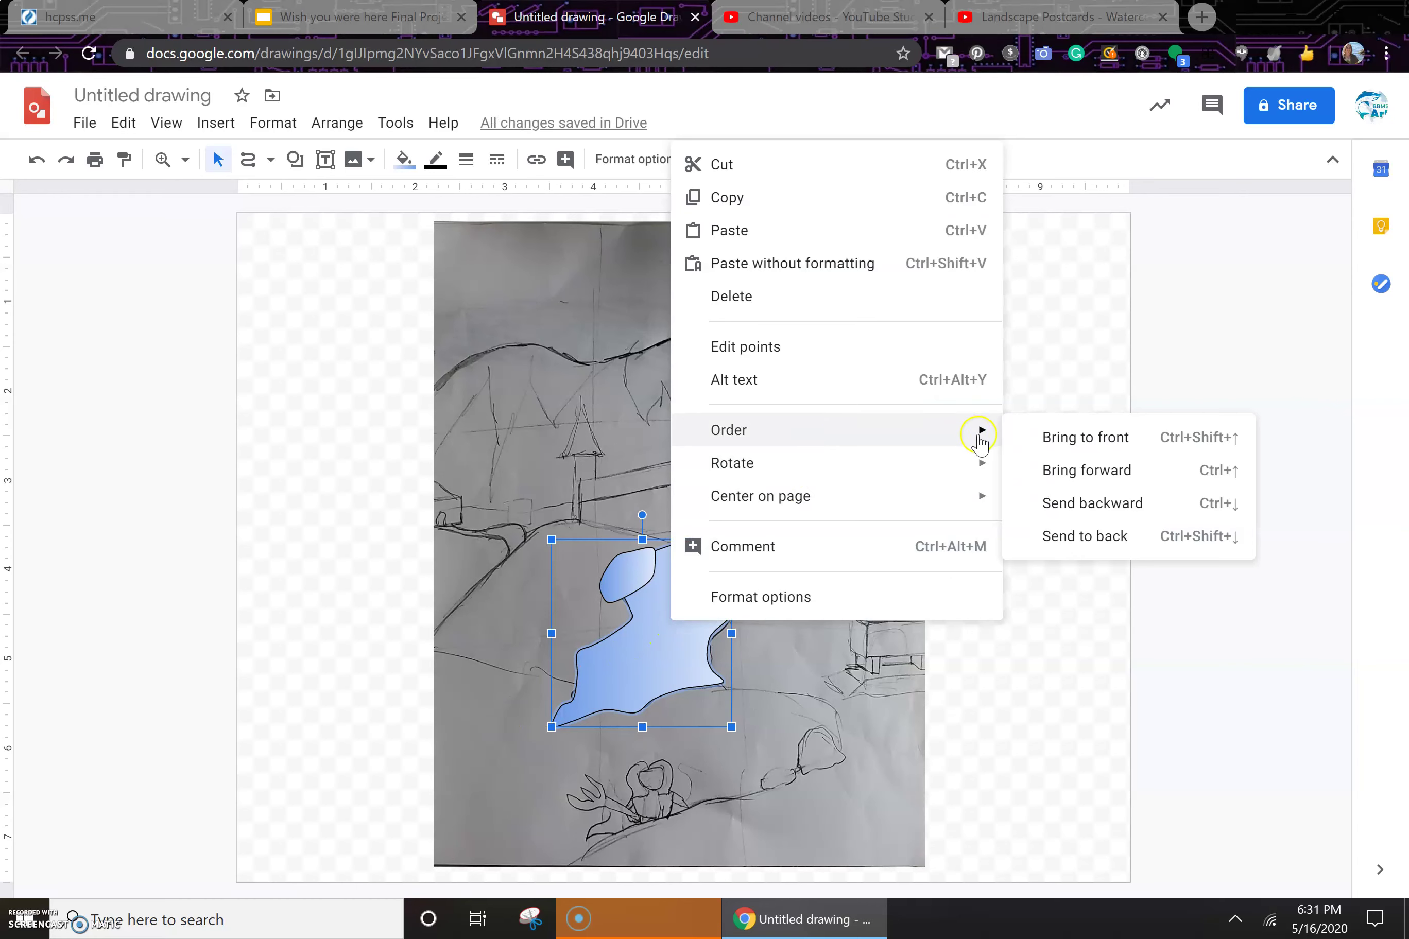
left_click(1097, 470)
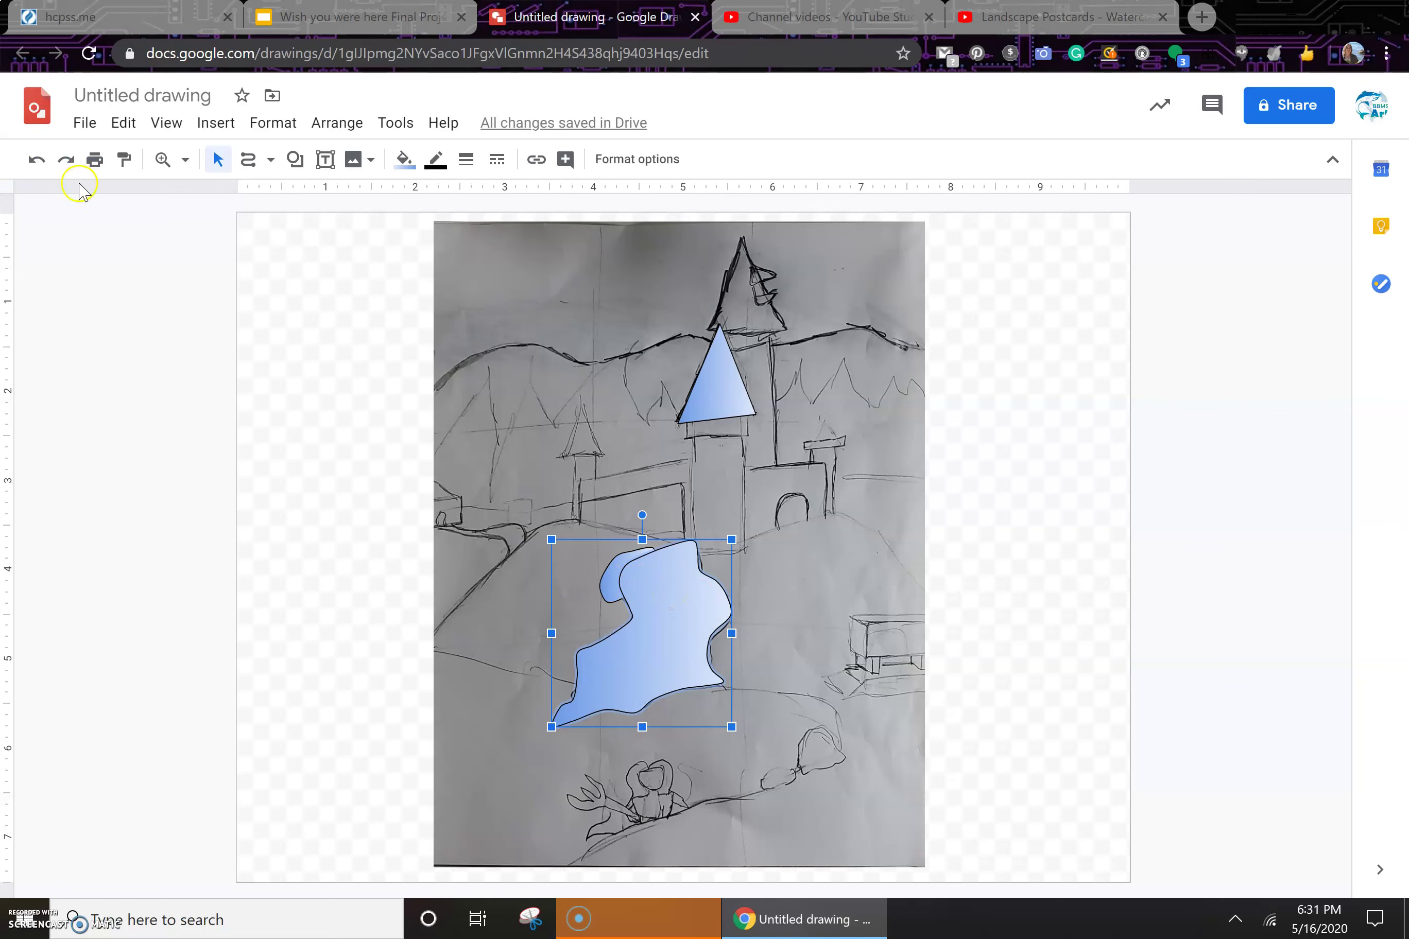
- Undo the layer change and nudge the lobe shape onto the blob's upper-left edge
left_click(37, 160)
mouse_move(625, 579)
left_mouse_down()
mouse_move(664, 590)
mouse_move(650, 582)
left_mouse_up()
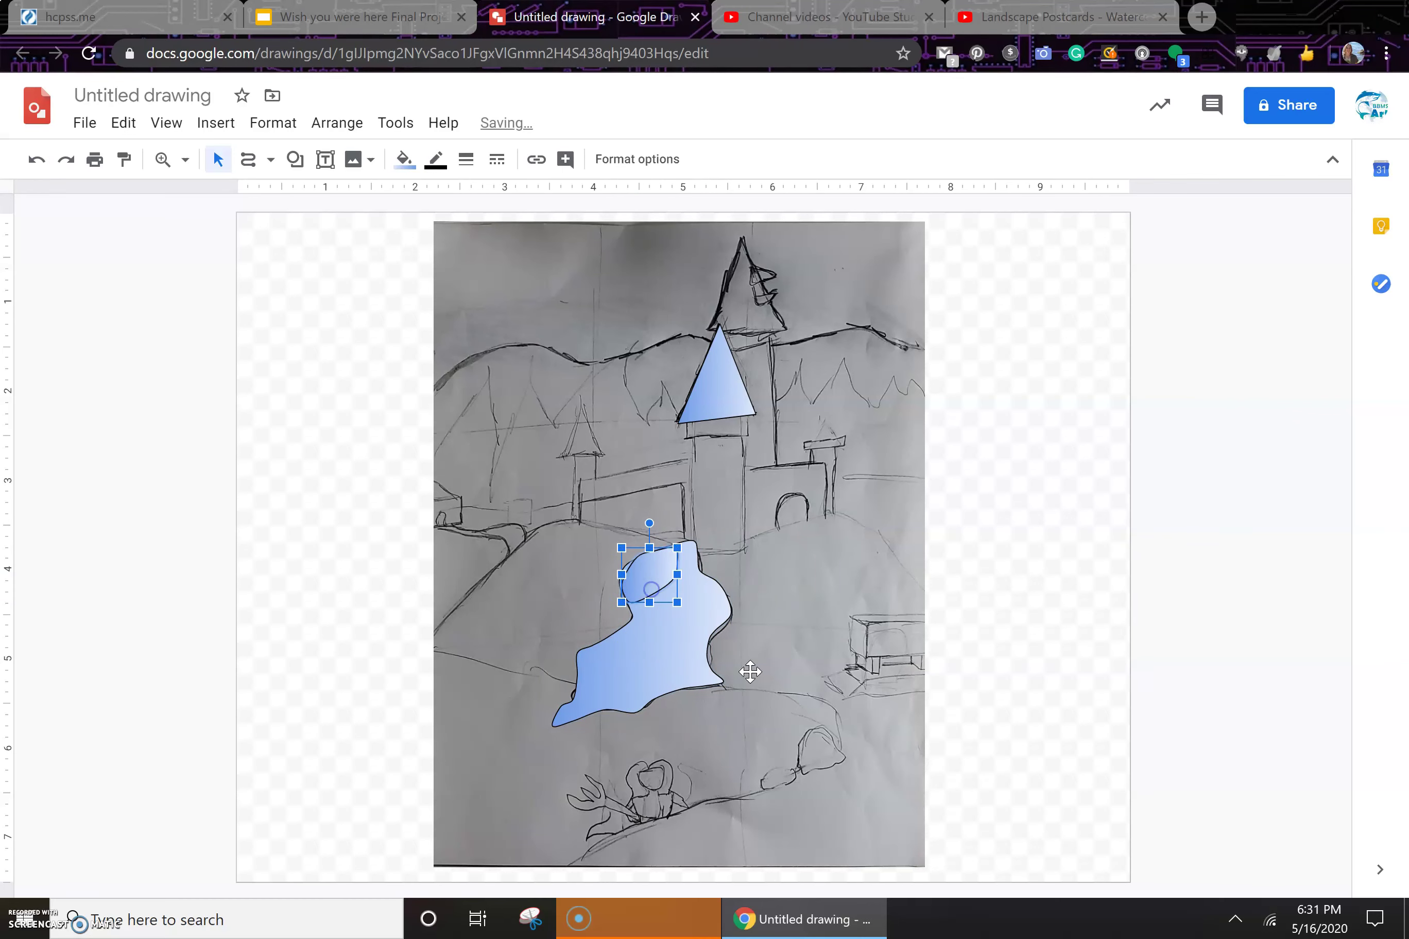
left_click(776, 603)
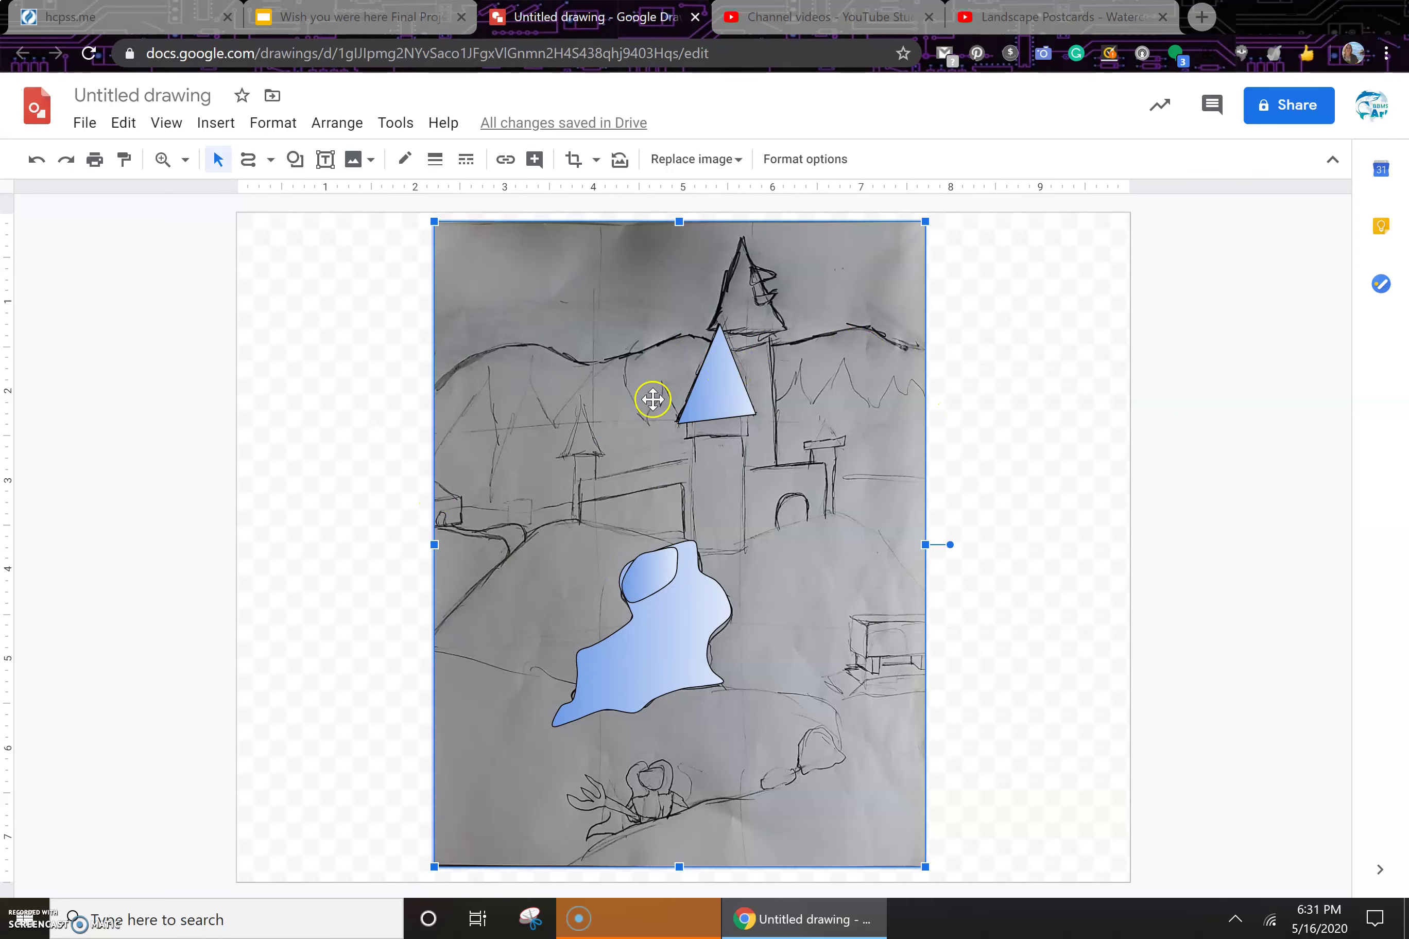
left_click(264, 393)
left_click(248, 159)
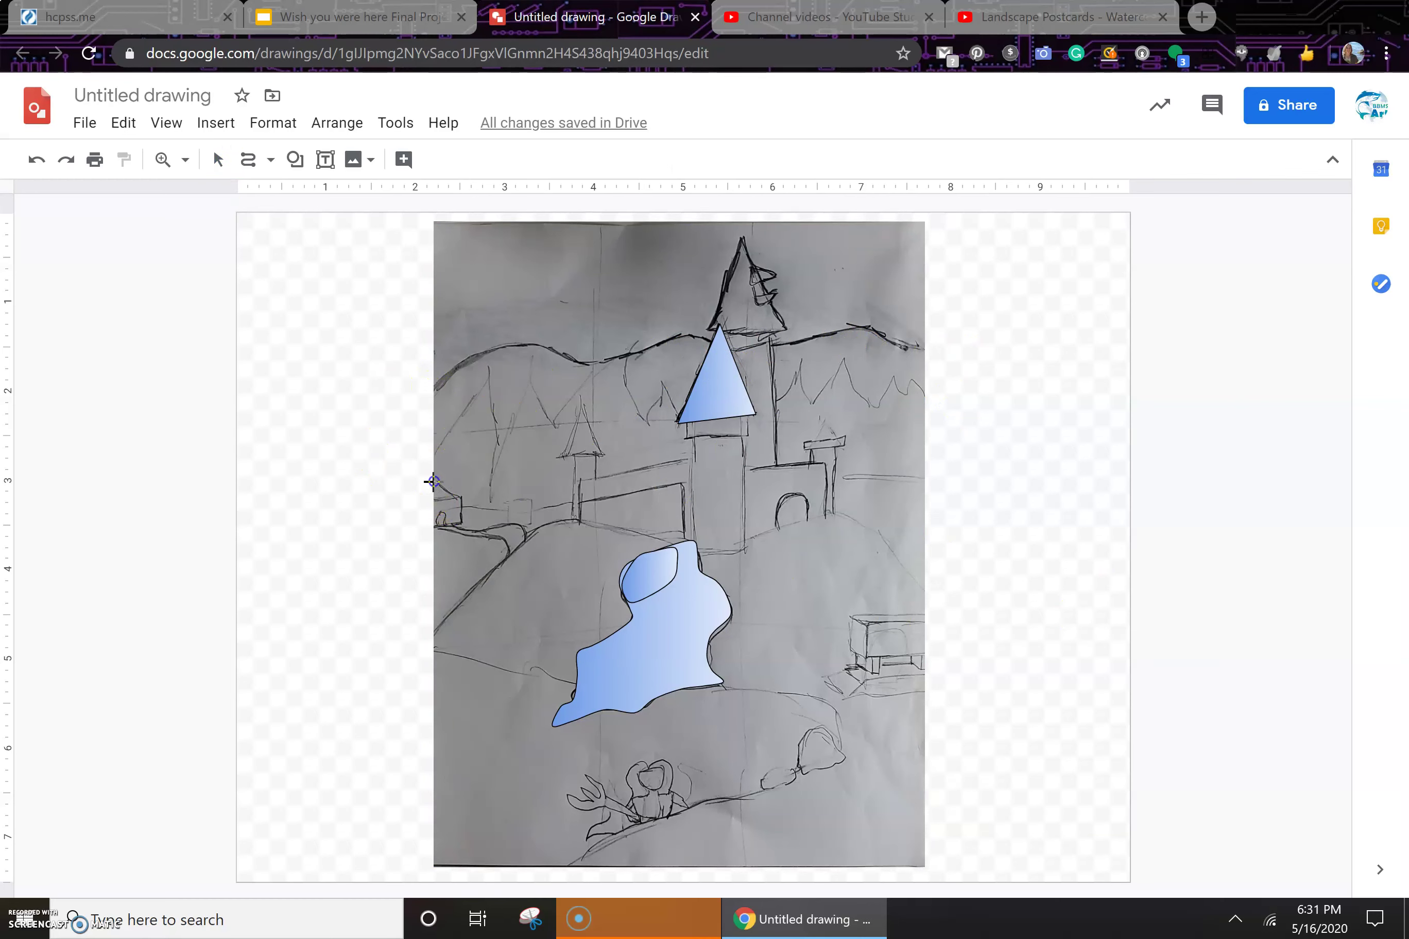
- Trace an outline from the photo's left edge along the mountain ridge and castle wall
mouse_move(434, 482)
left_mouse_down()
mouse_move(428, 392)
mouse_move(479, 354)
mouse_move(533, 345)
mouse_move(629, 370)
mouse_move(685, 337)
mouse_move(805, 341)
left_mouse_up()
left_click(867, 326)
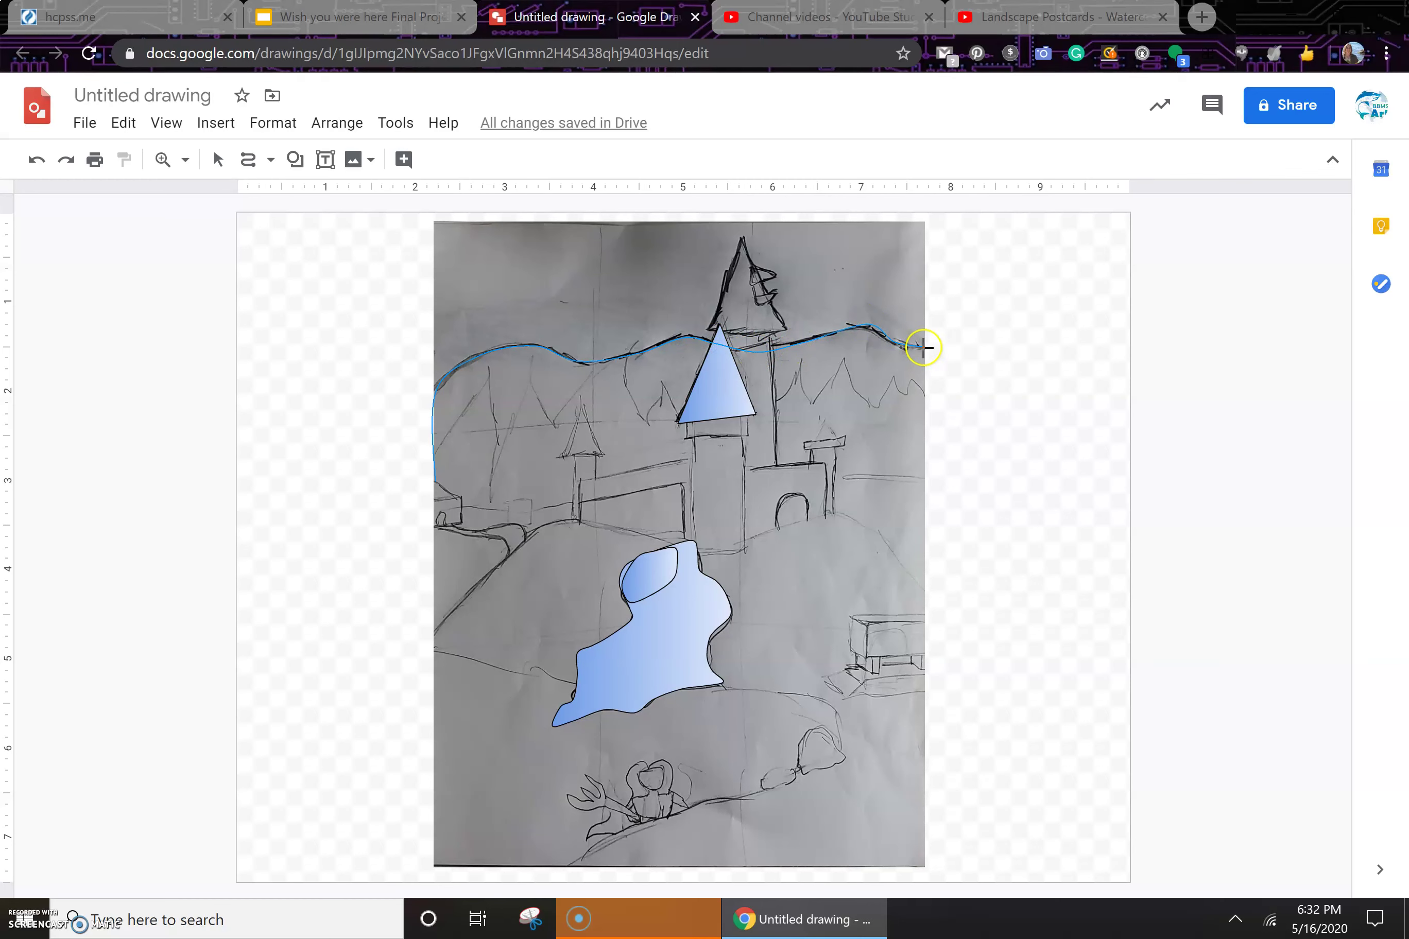
left_click(925, 349)
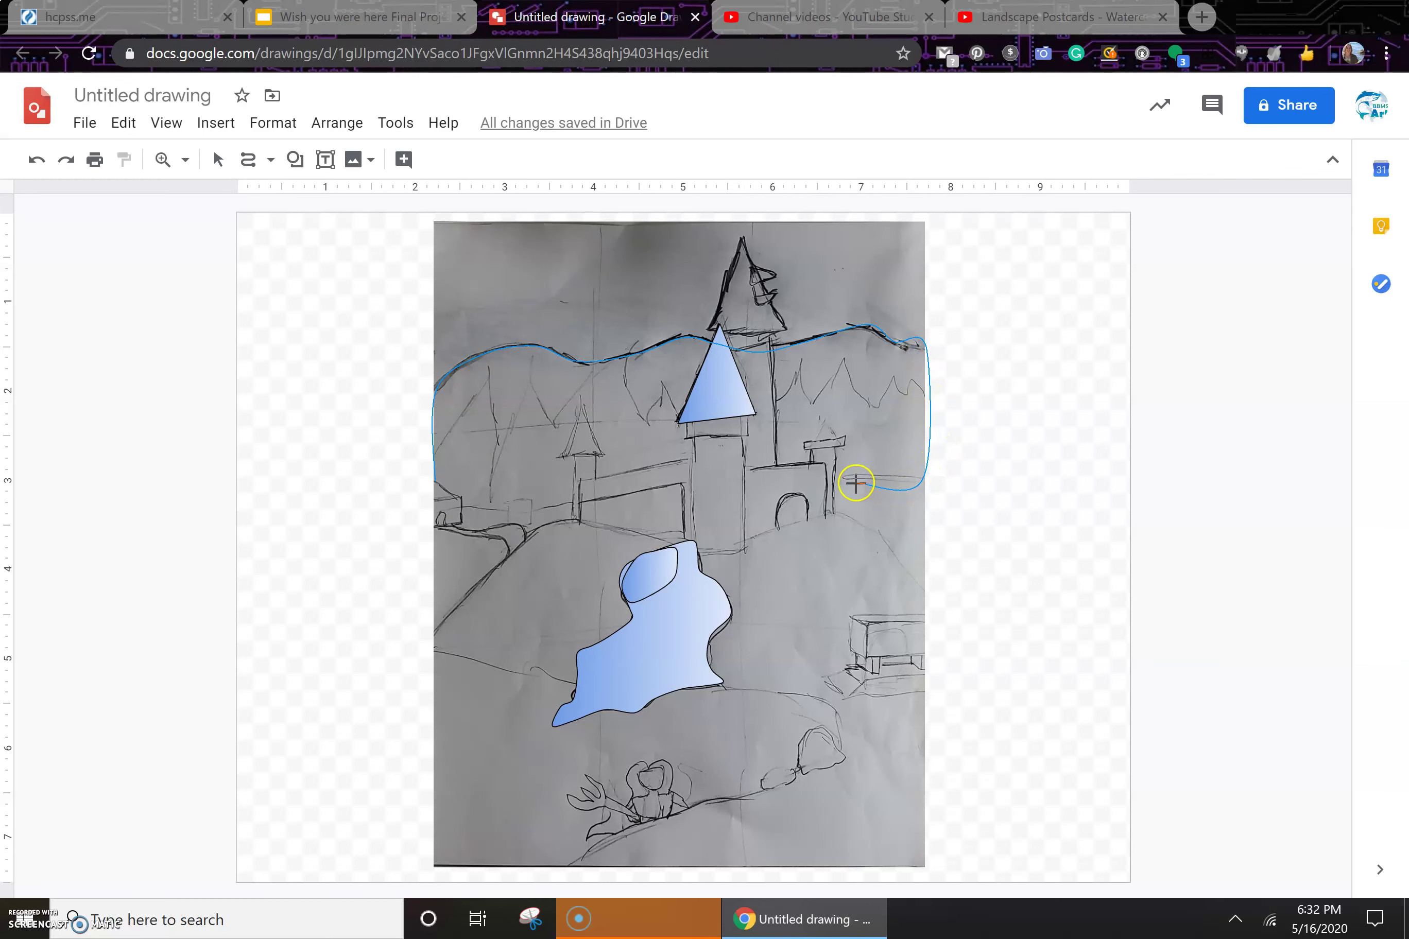
left_click(811, 479)
left_click(681, 500)
left_click(435, 520)
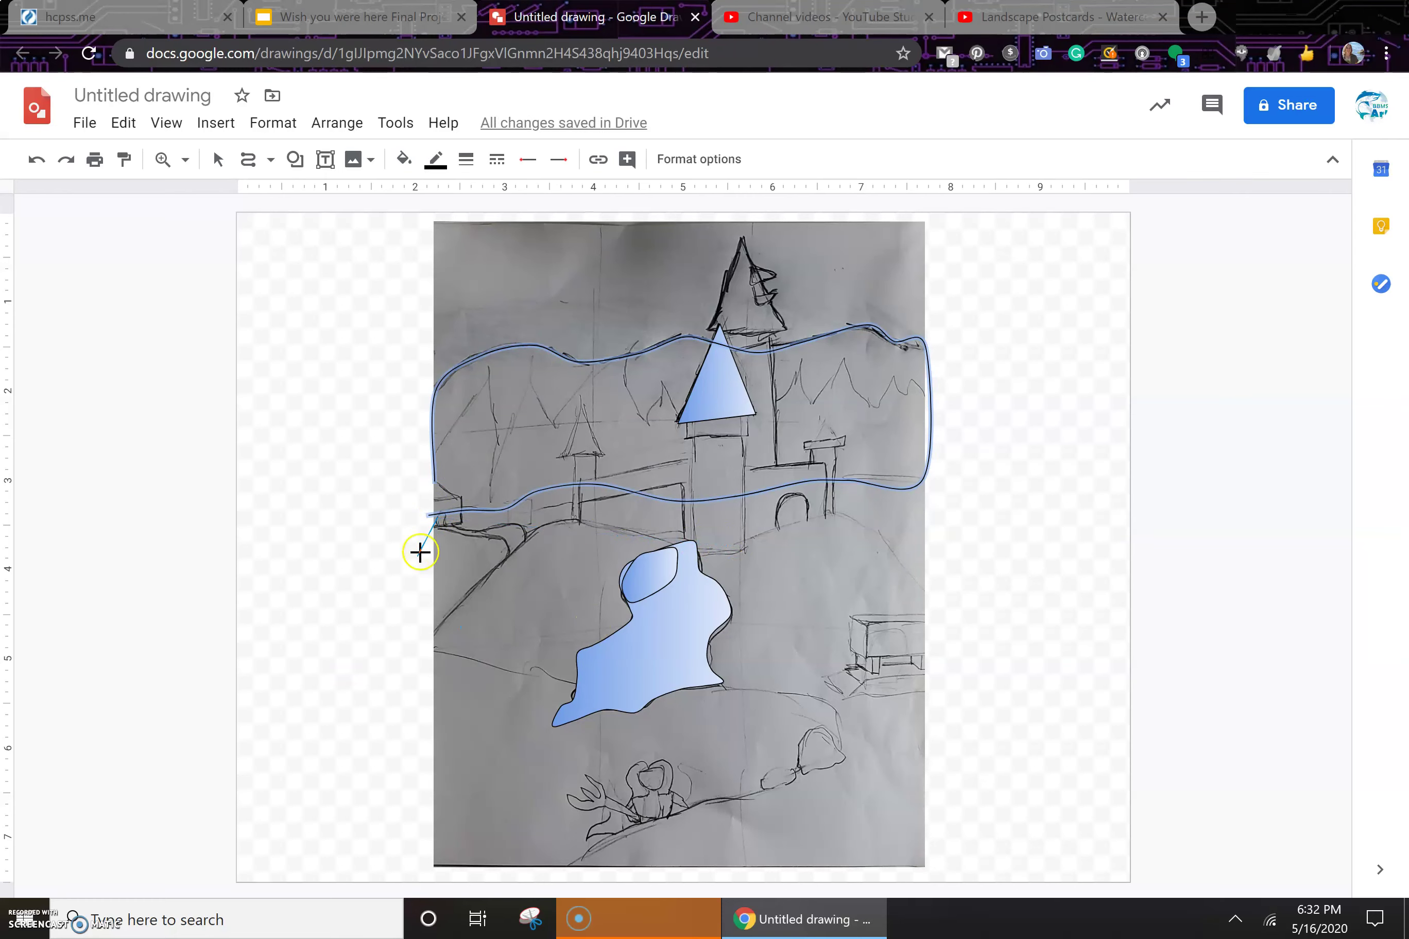
double_click(434, 488)
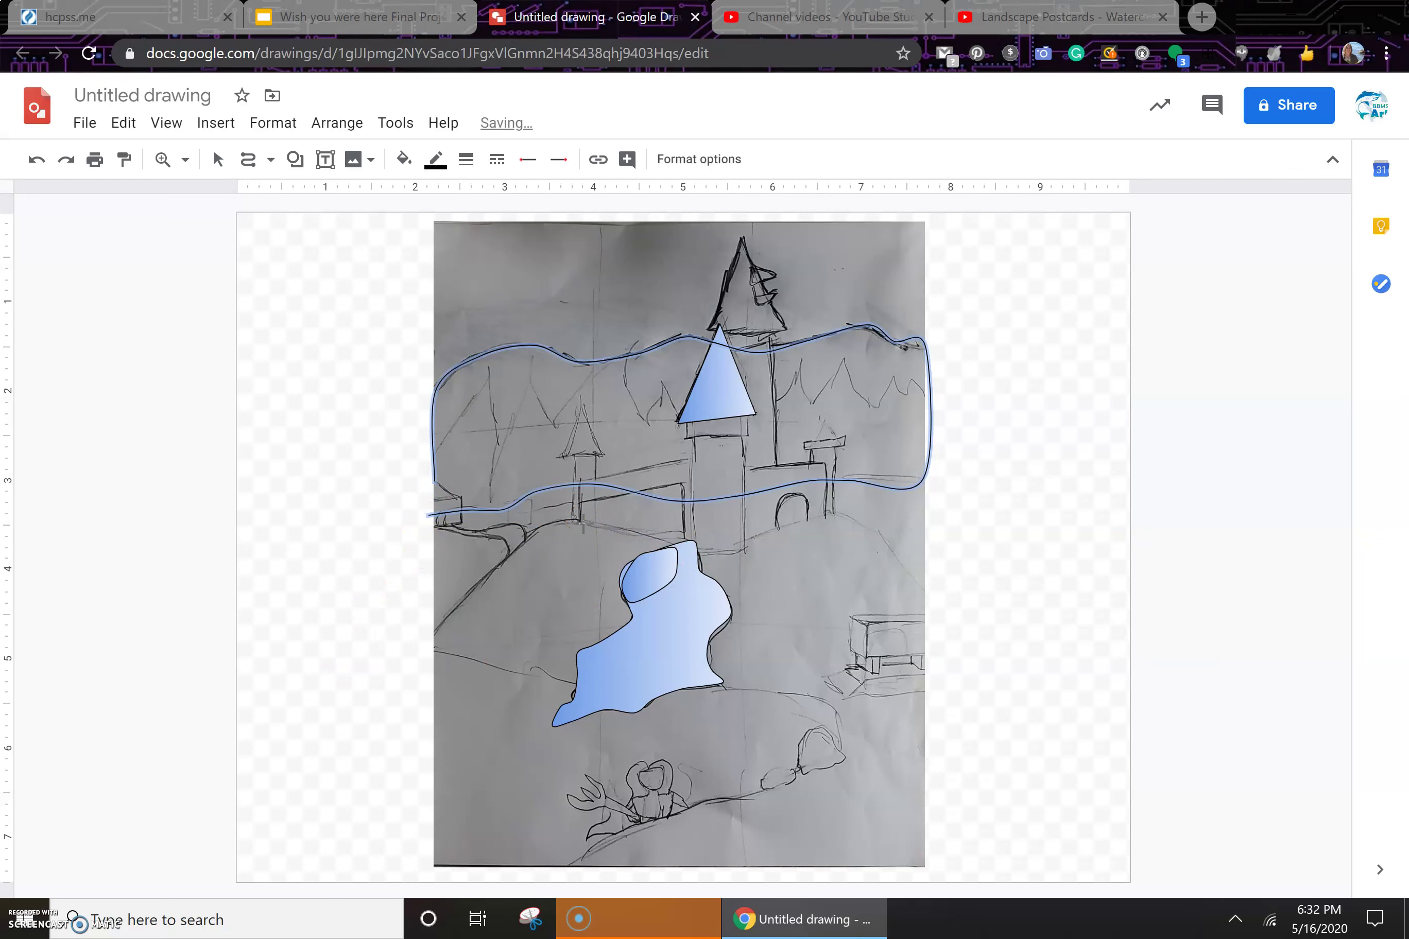
- Delete the first outline and trace a new curve along the ridge and down the right
key("Delete")
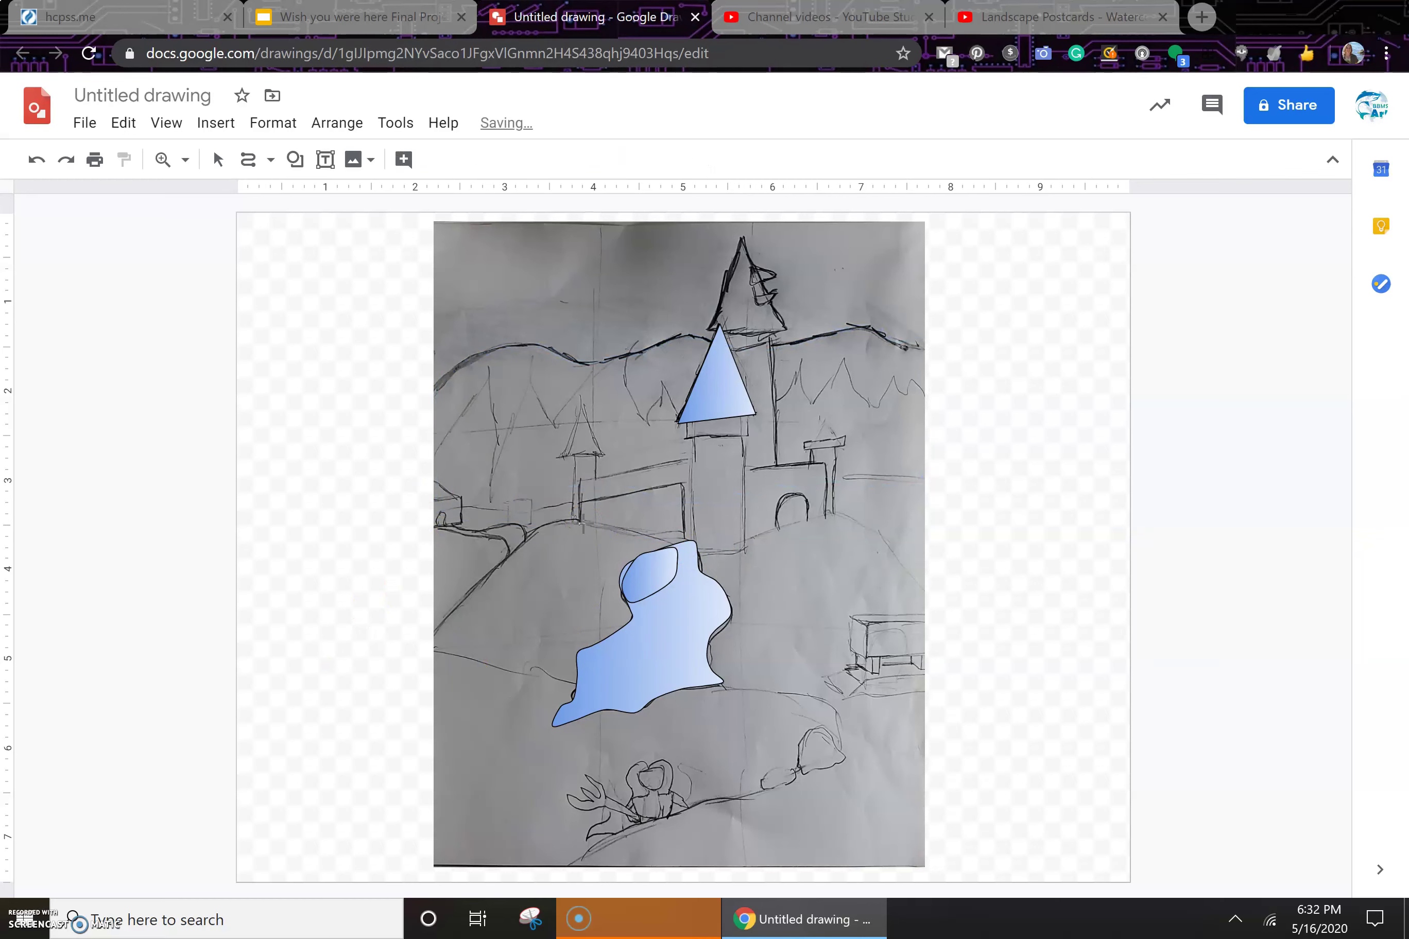
left_click(435, 387)
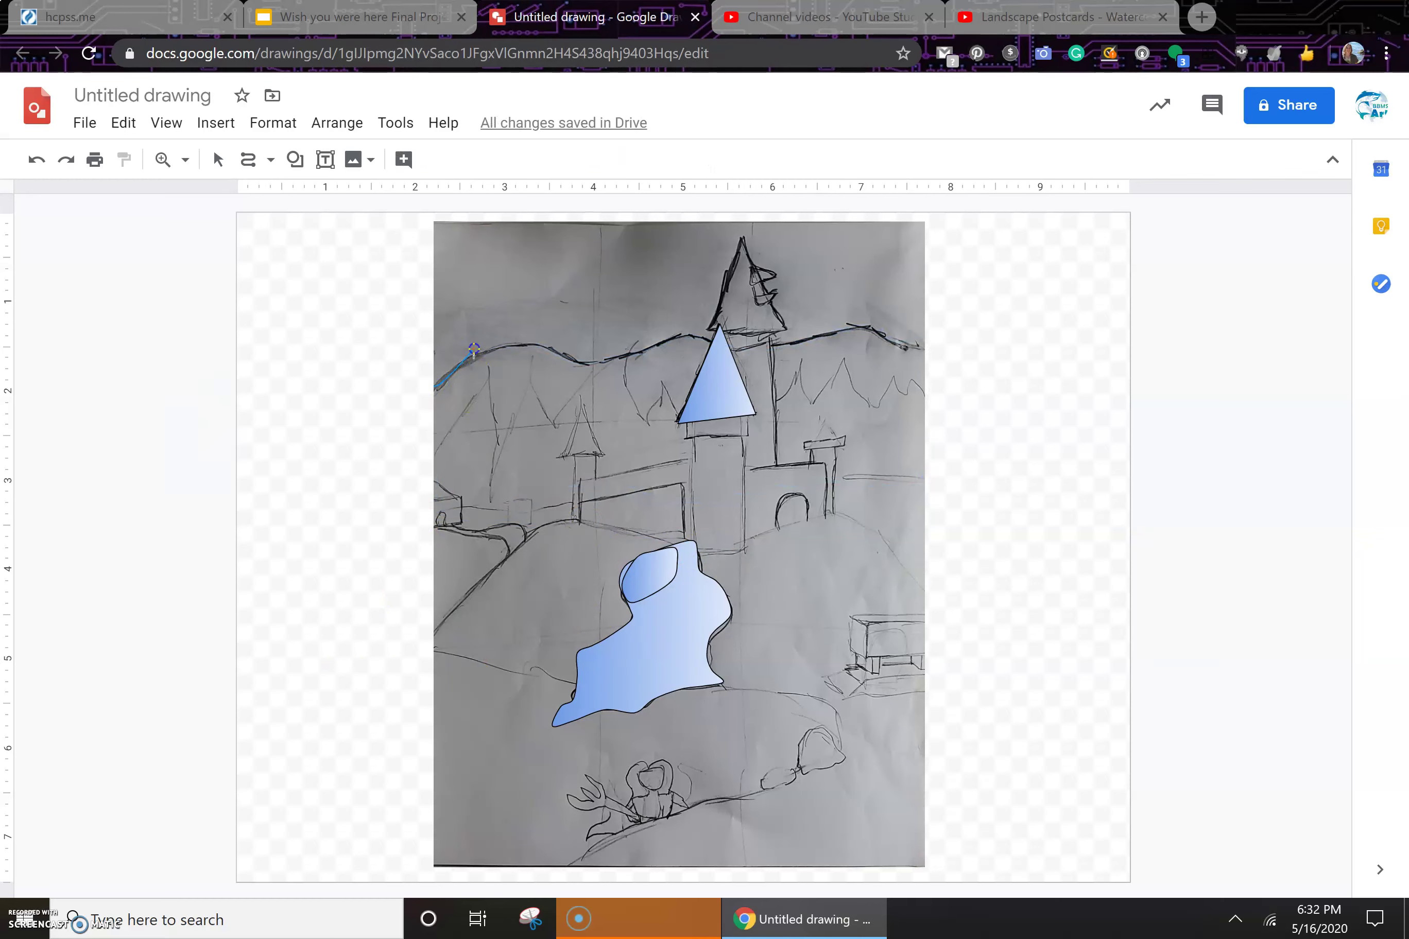
left_click(595, 367)
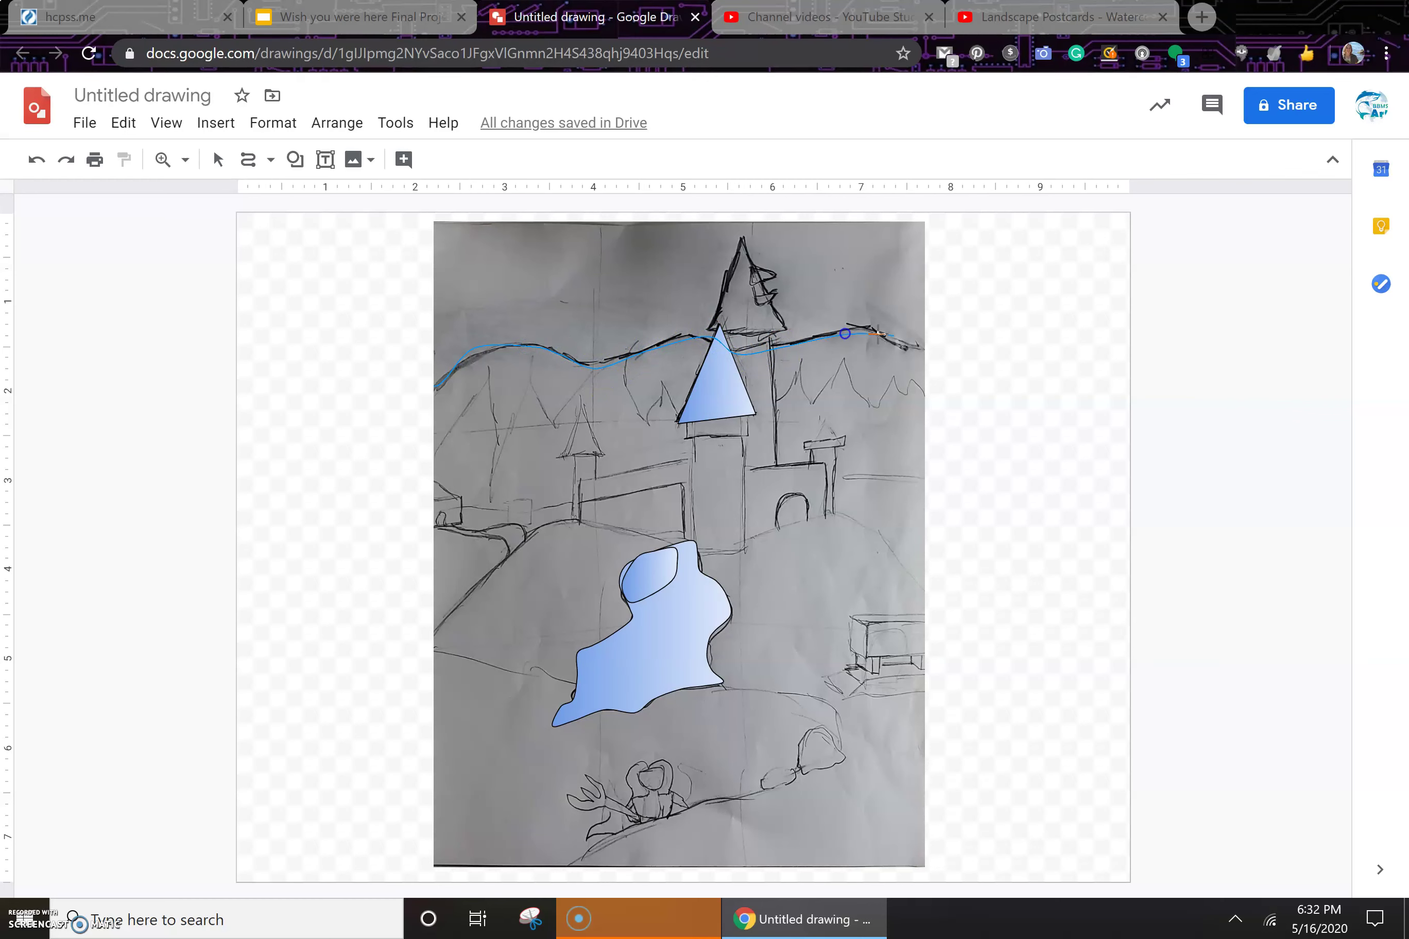
left_click(845, 333)
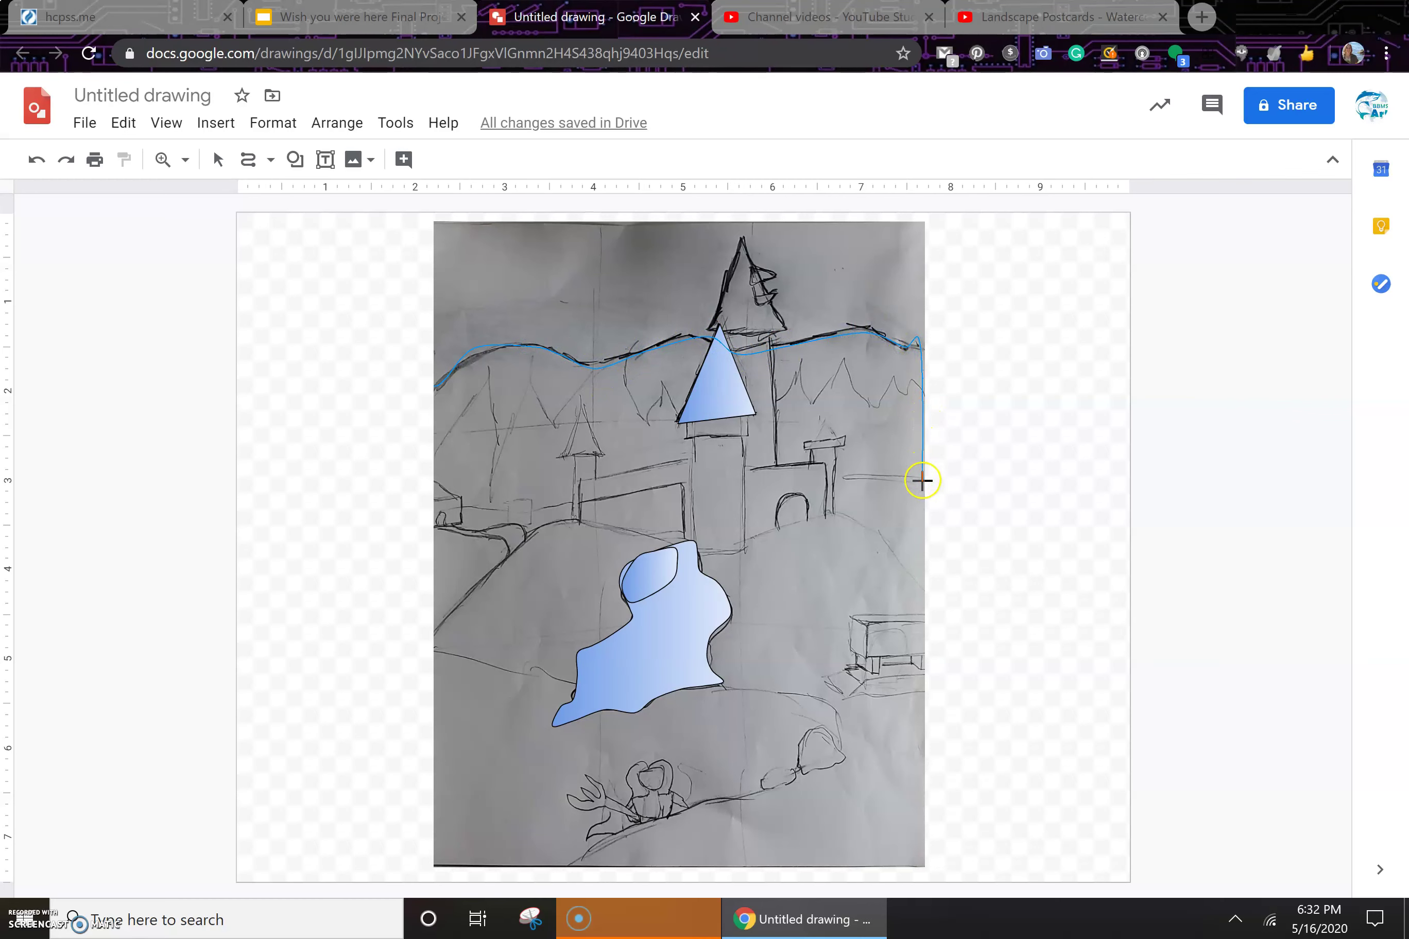
left_click(849, 493)
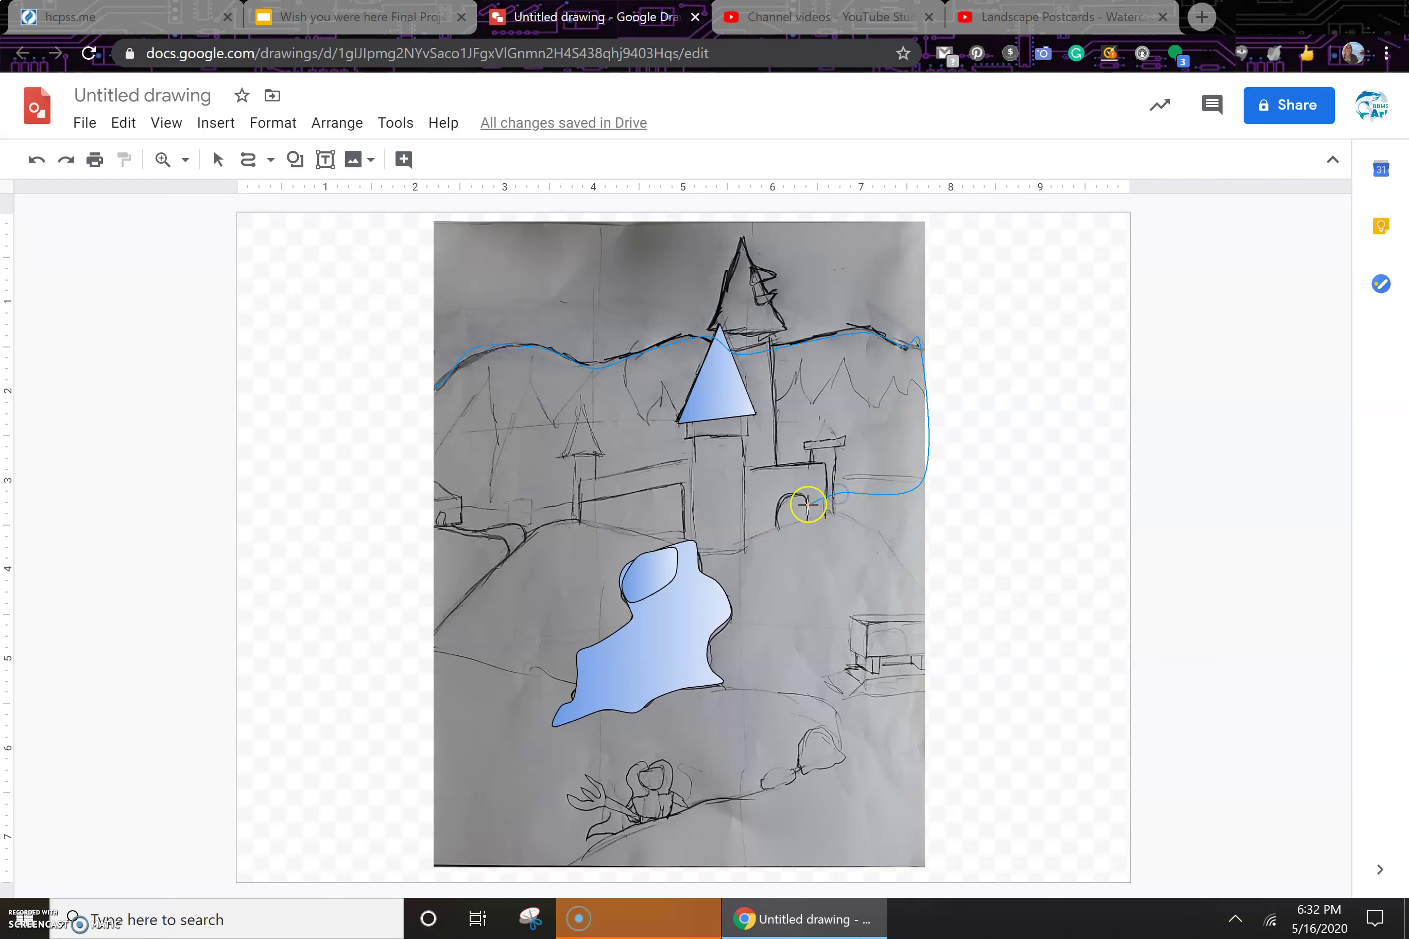
- Trace the castle wall to the left edge and close the pale-blue band shape
left_click(629, 508)
left_click(581, 512)
left_click(489, 522)
left_click(452, 522)
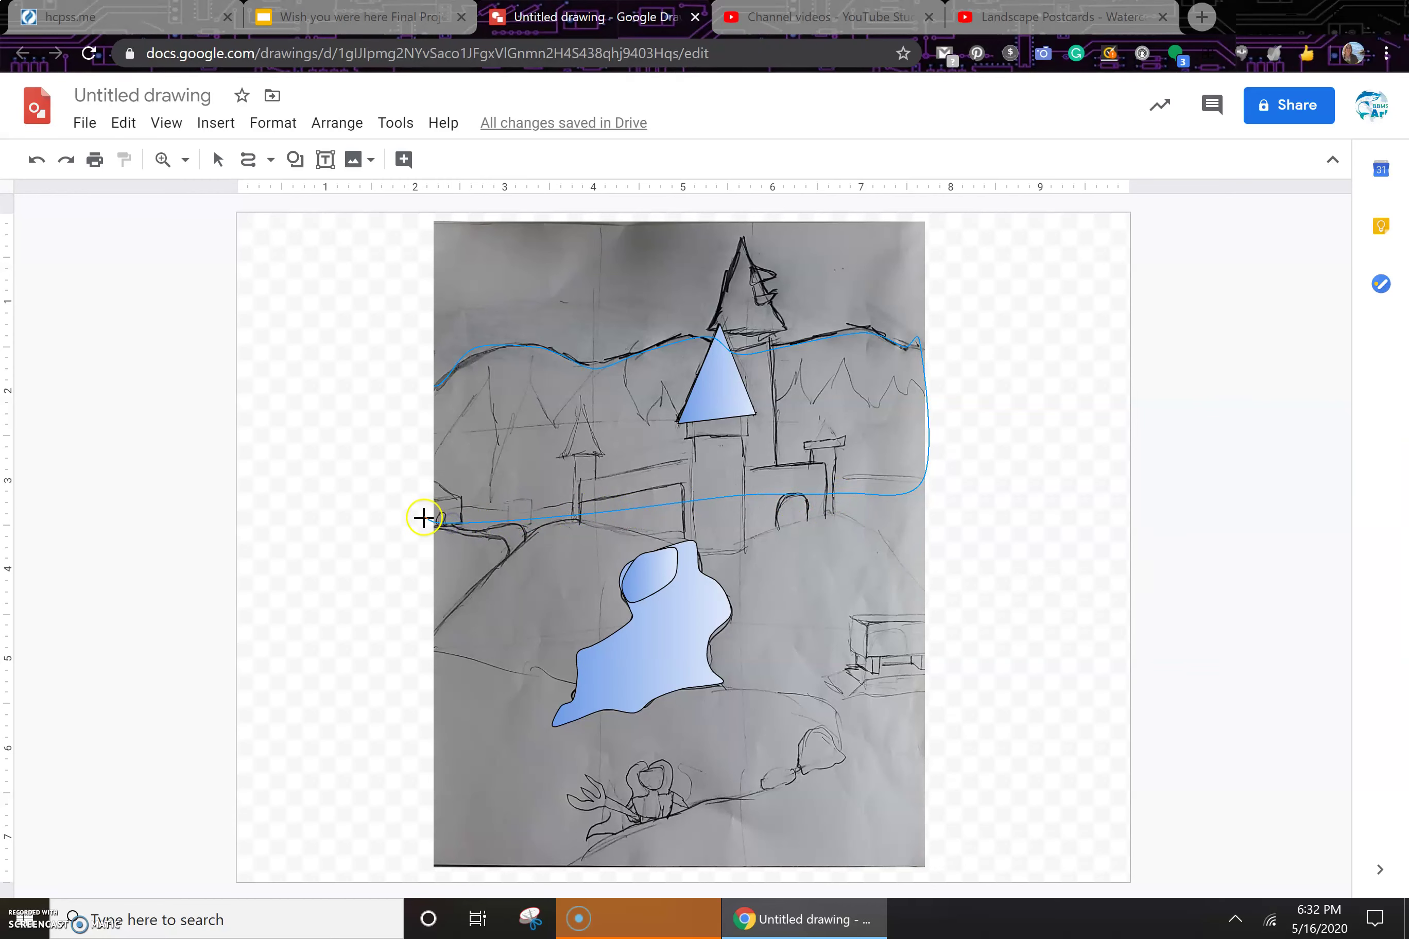
left_click(433, 520)
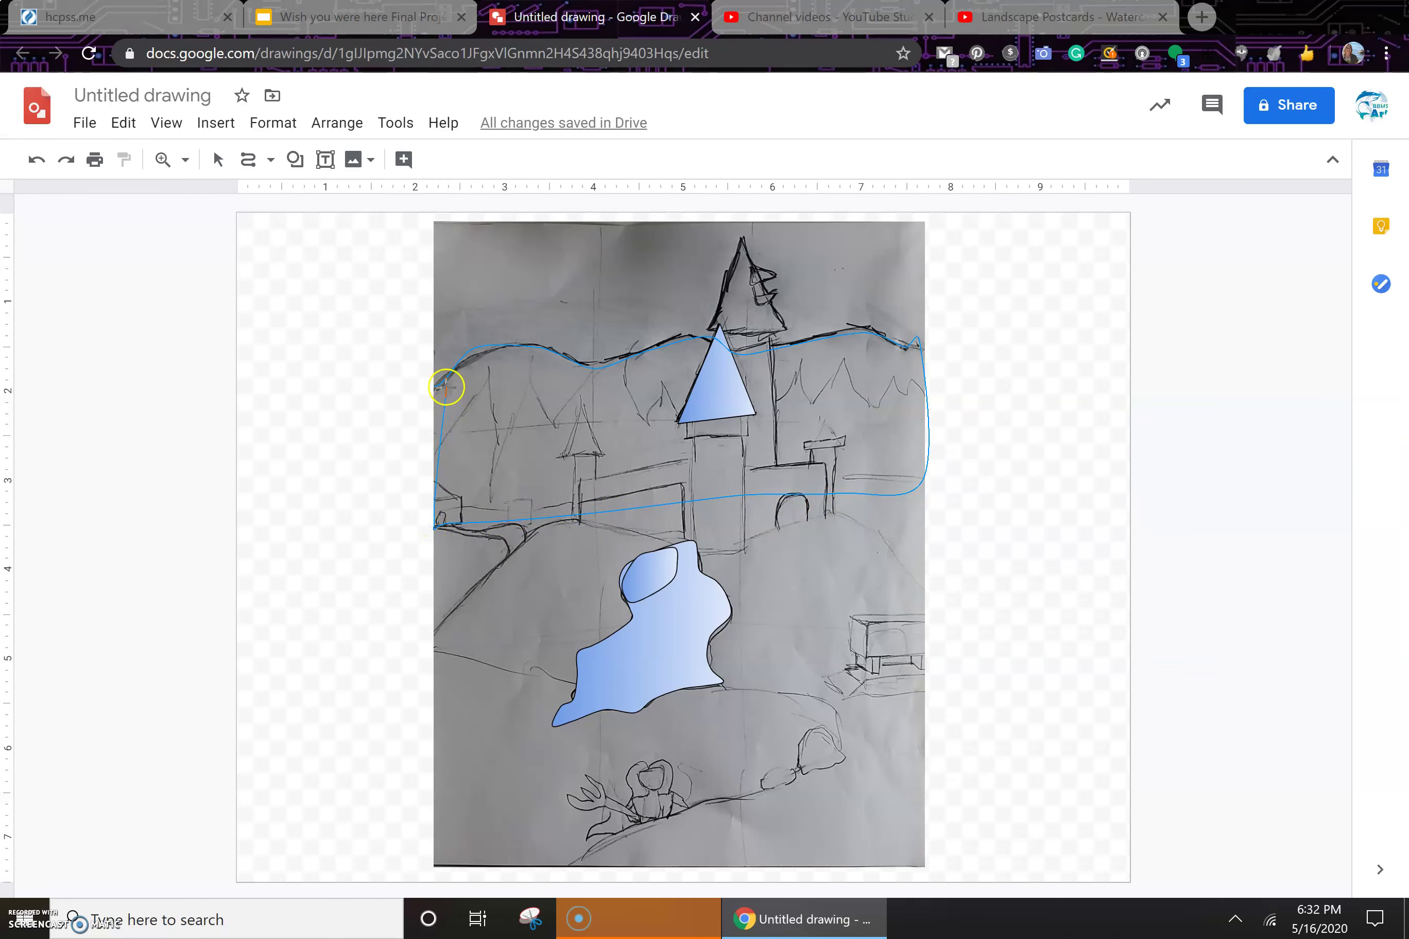
left_click(434, 386)
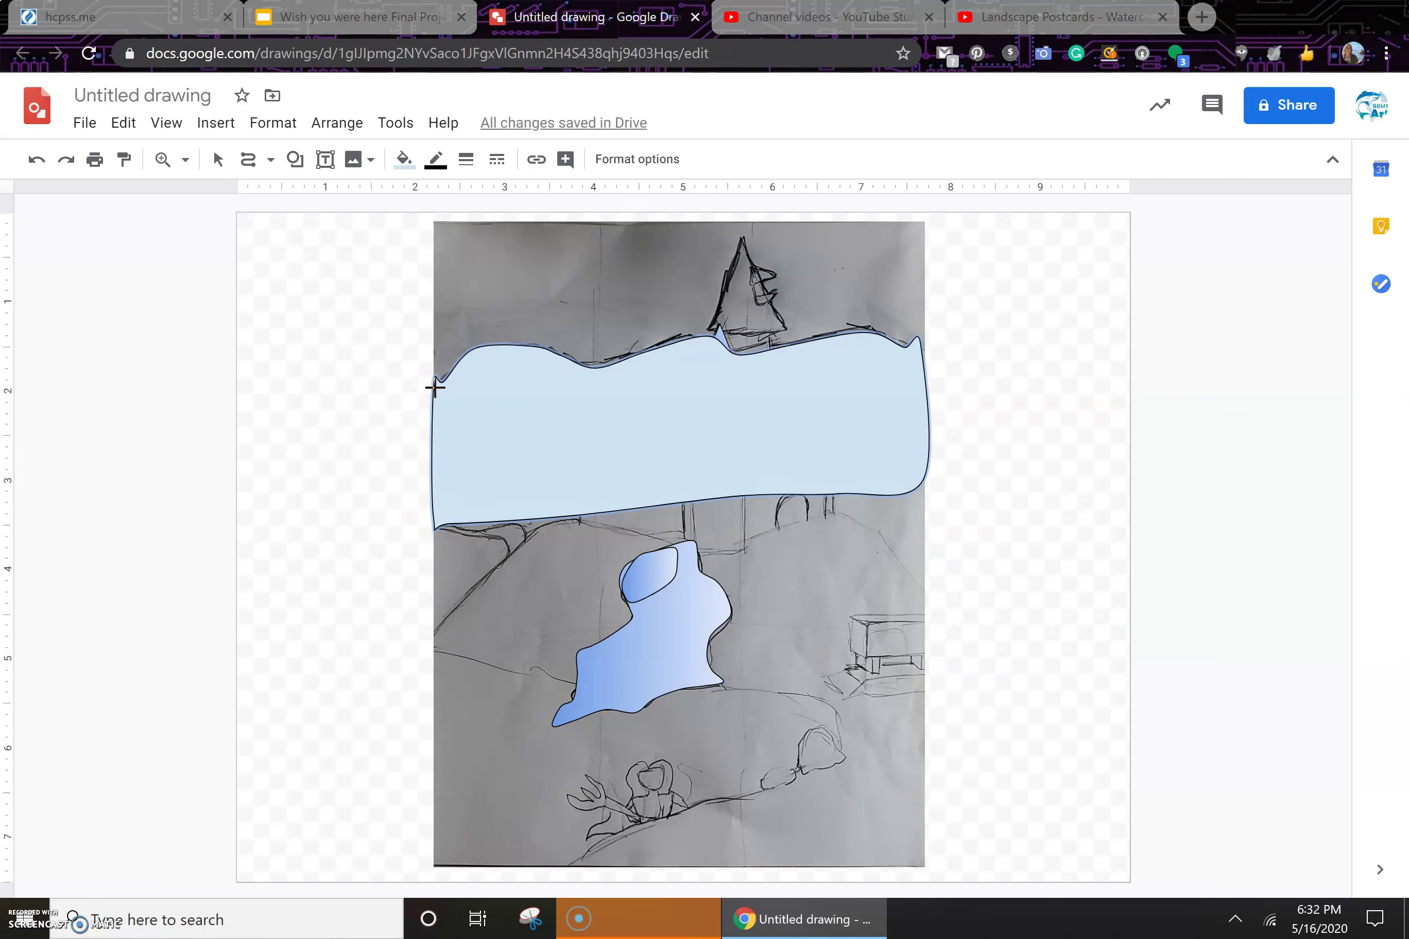
left_click(434, 387)
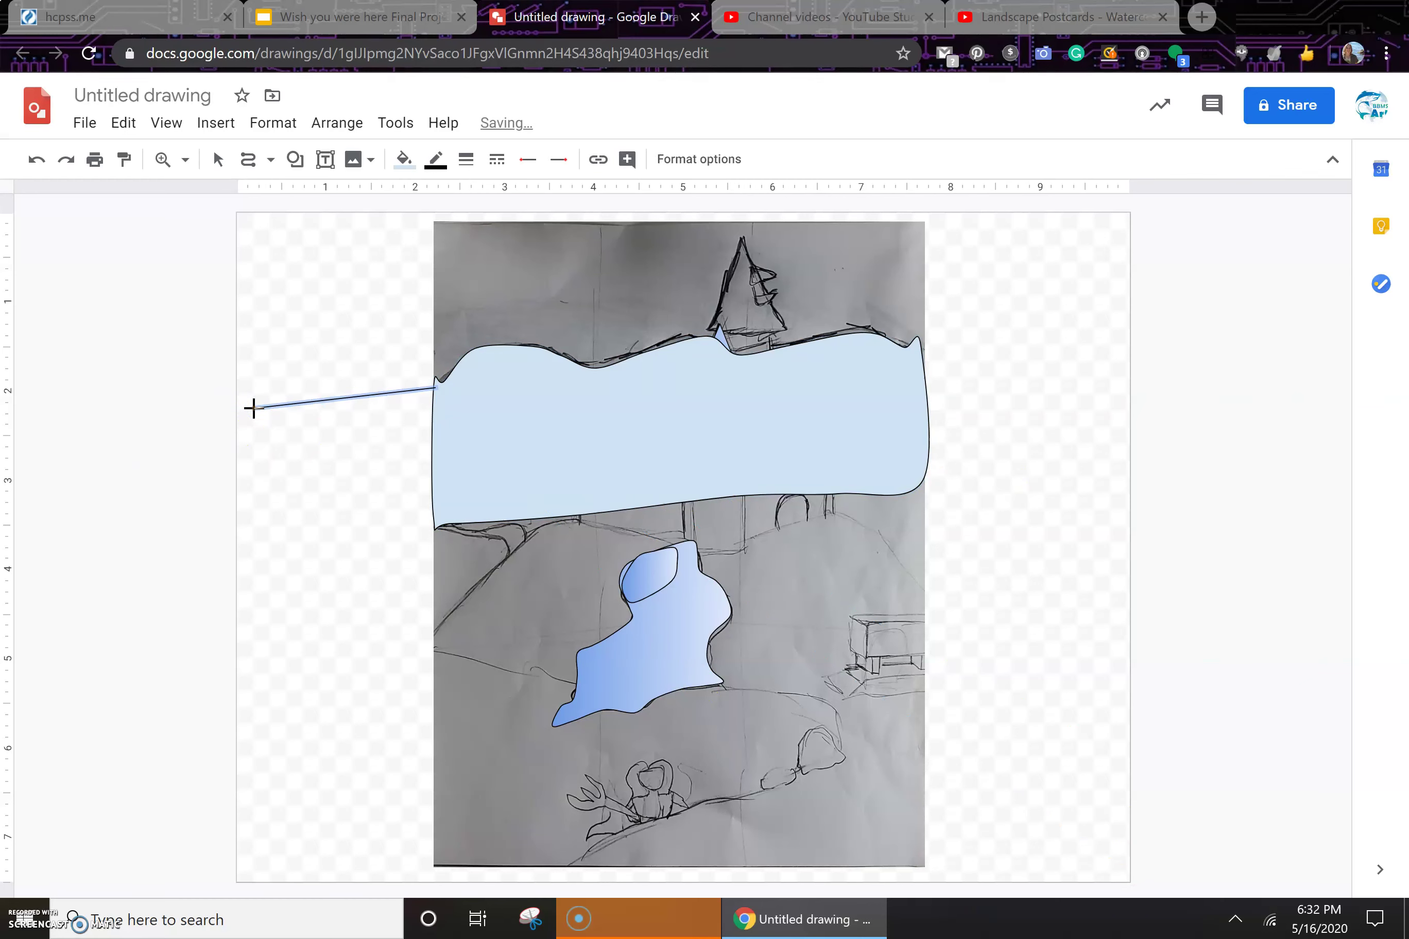
key("Escape")
left_click(774, 512)
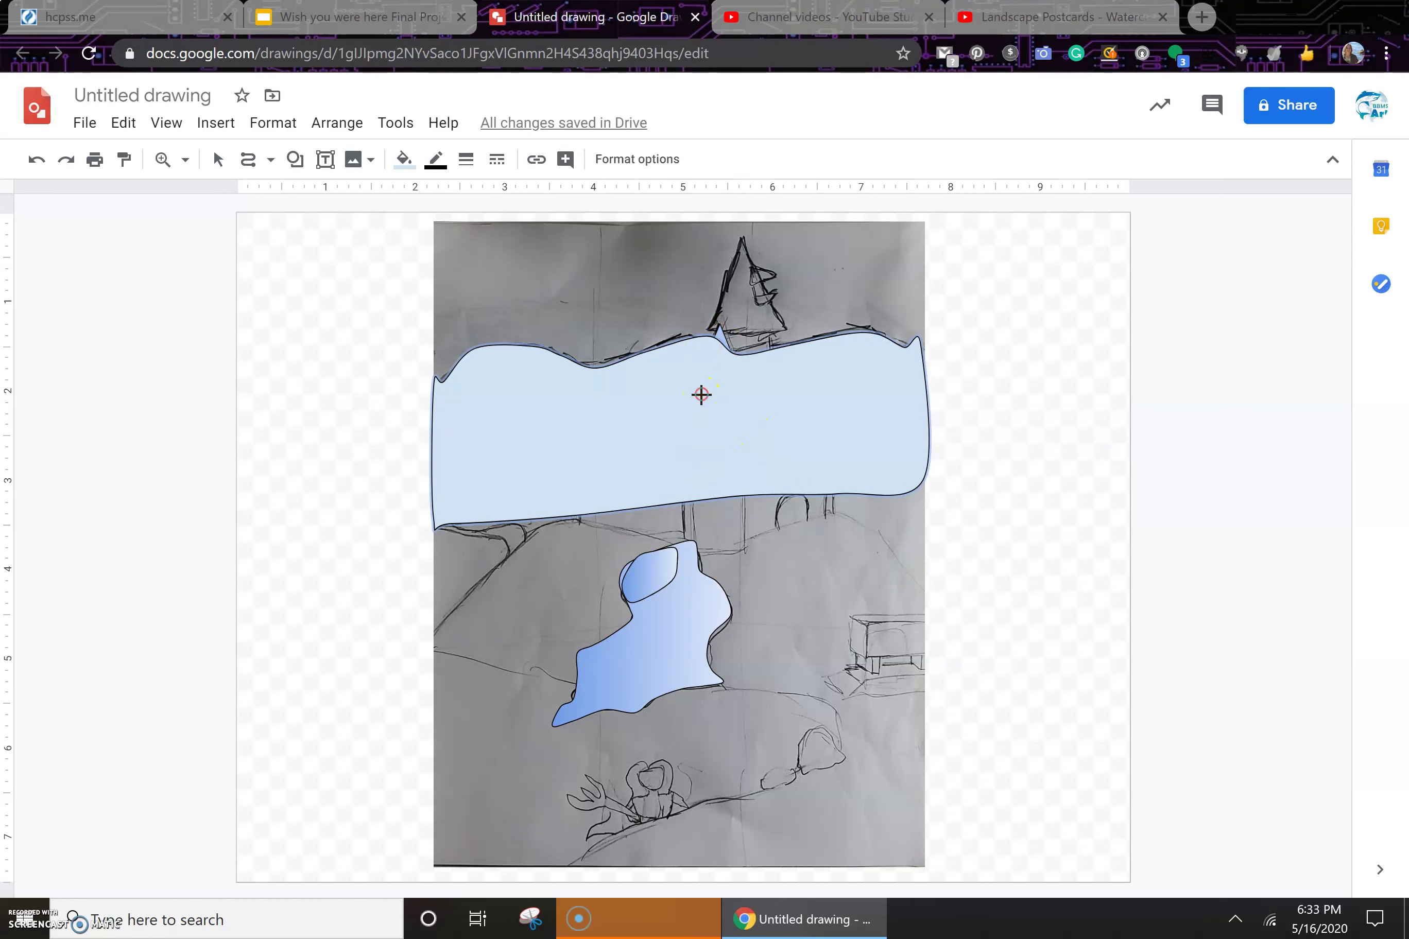
- Send the pale-blue mountain shape back one layer
left_click(218, 161)
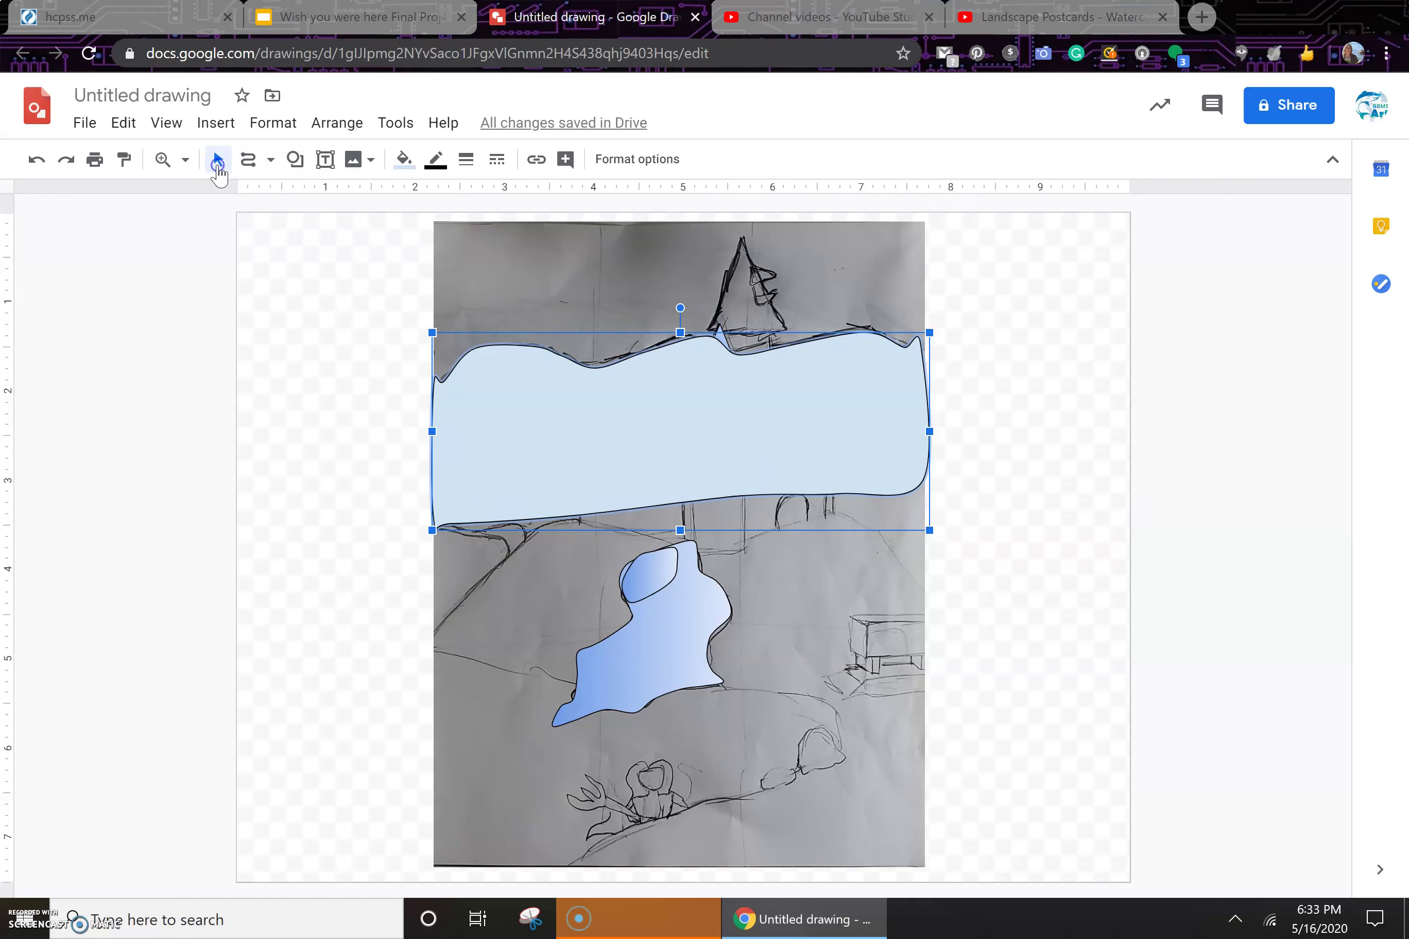
right_click(698, 383)
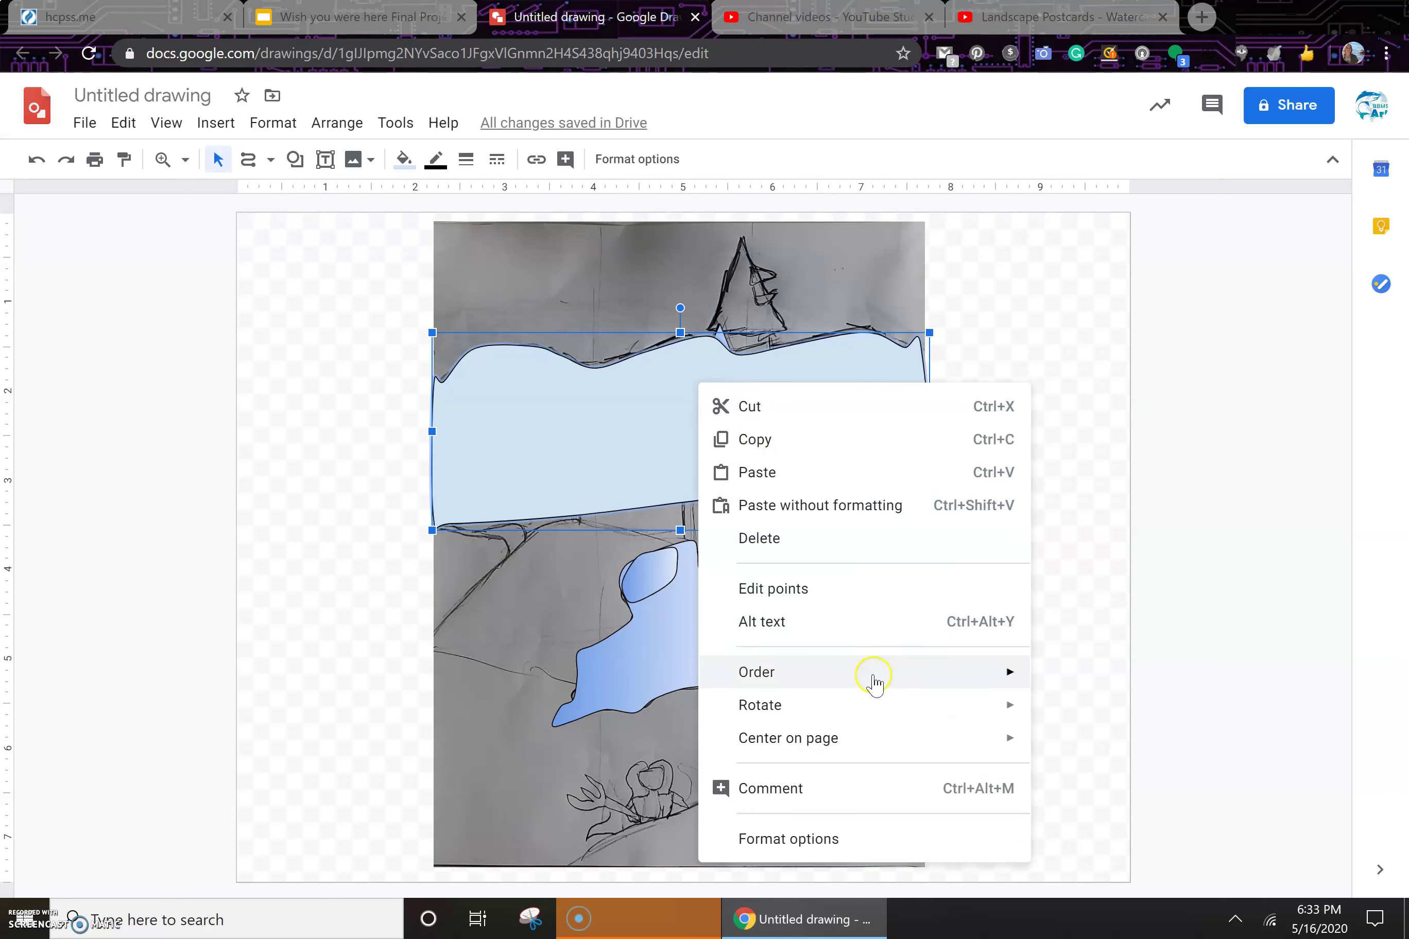
mouse_move(912, 680)
left_click(1091, 745)
- Send the mountain shape back two more layers
right_click(677, 512)
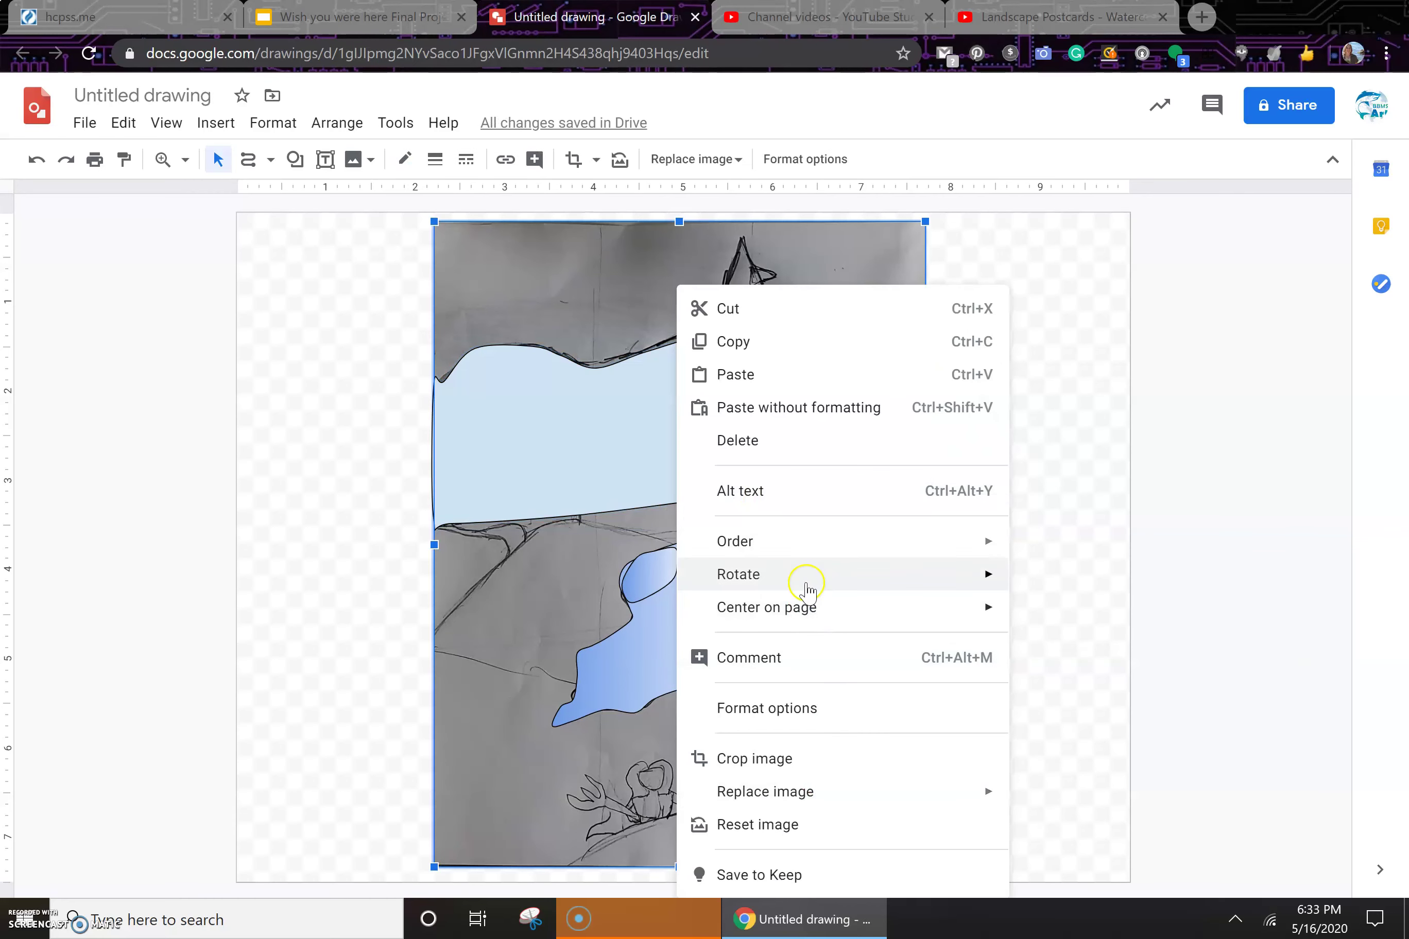
mouse_move(825, 548)
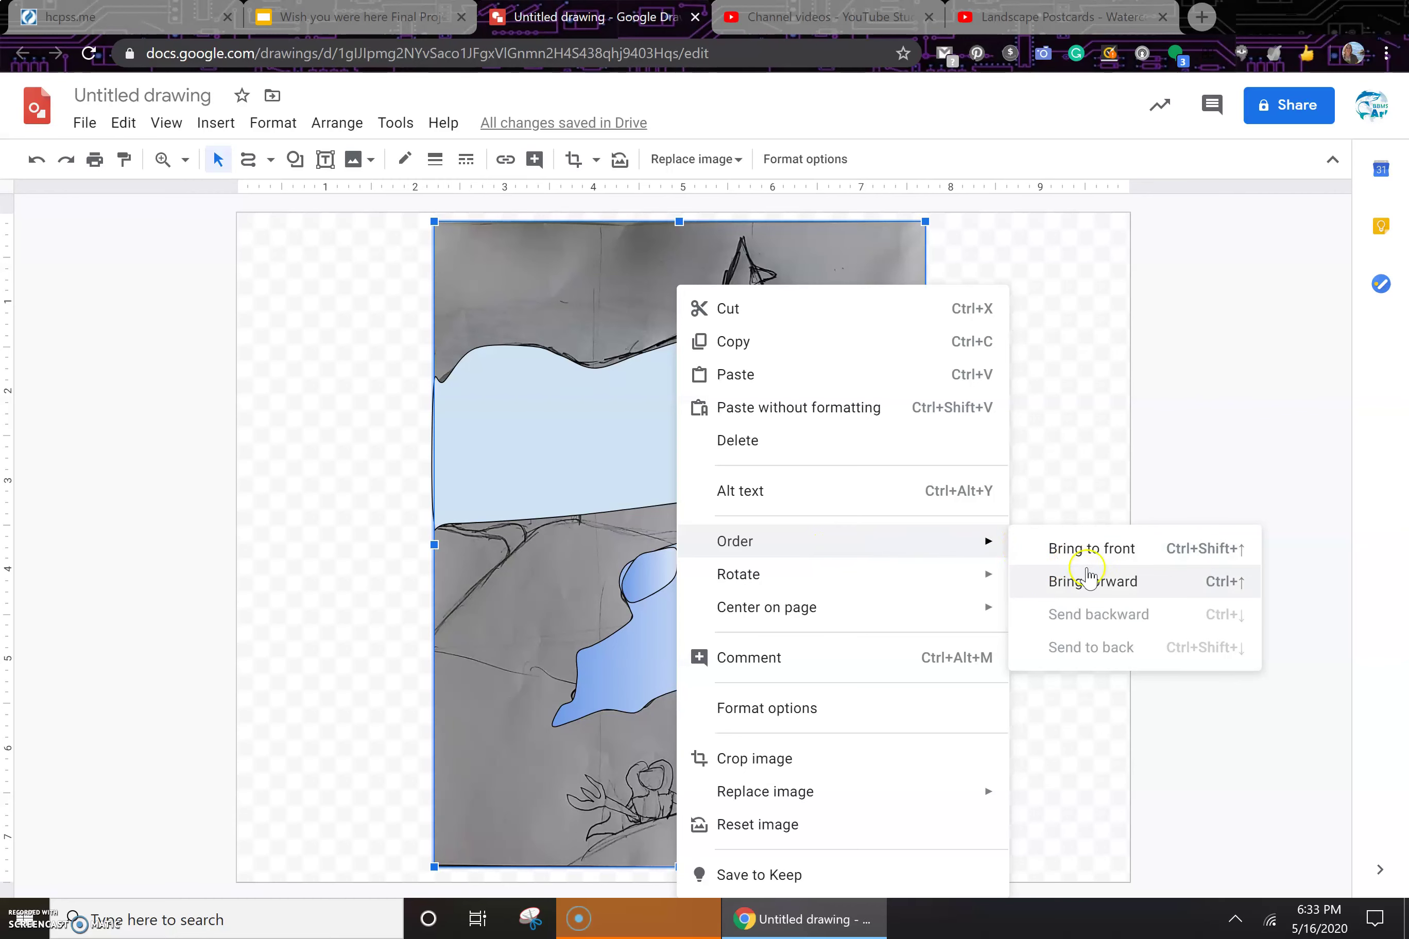
left_click(468, 426)
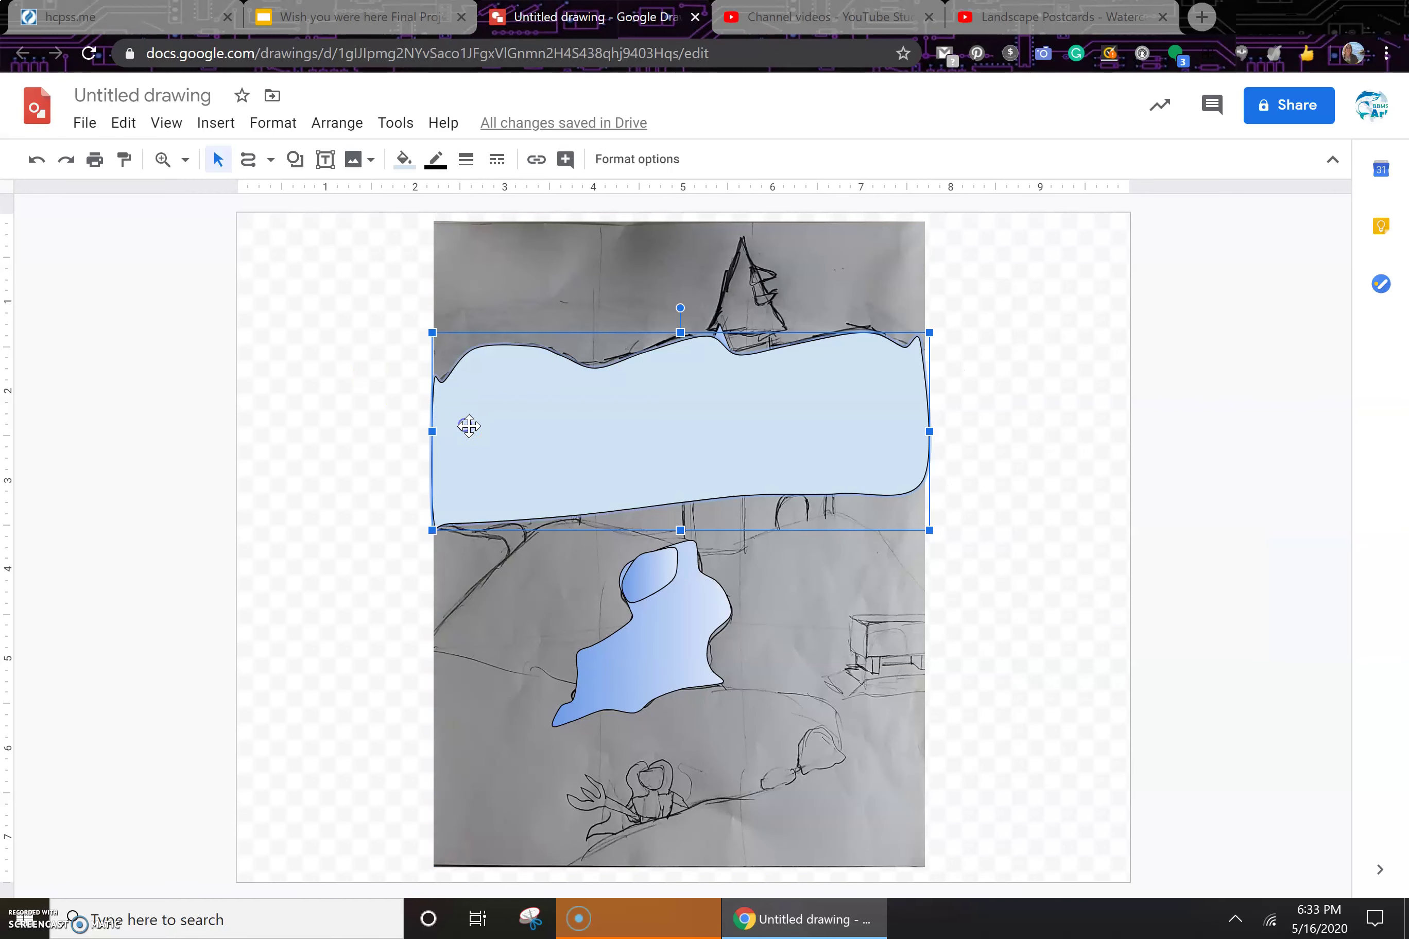
right_click(543, 441)
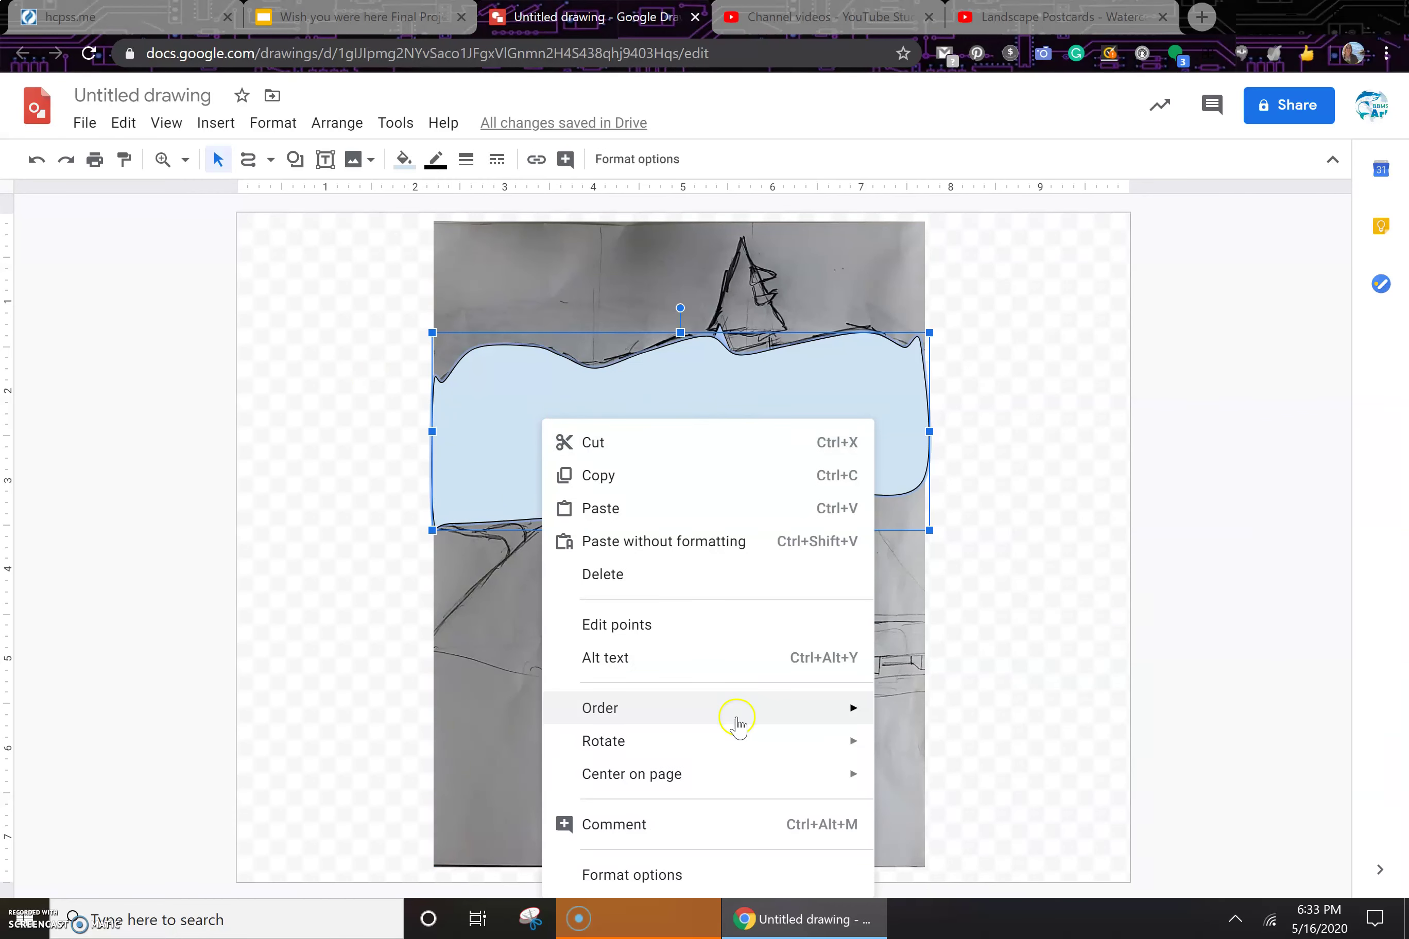
mouse_move(744, 715)
left_click(967, 782)
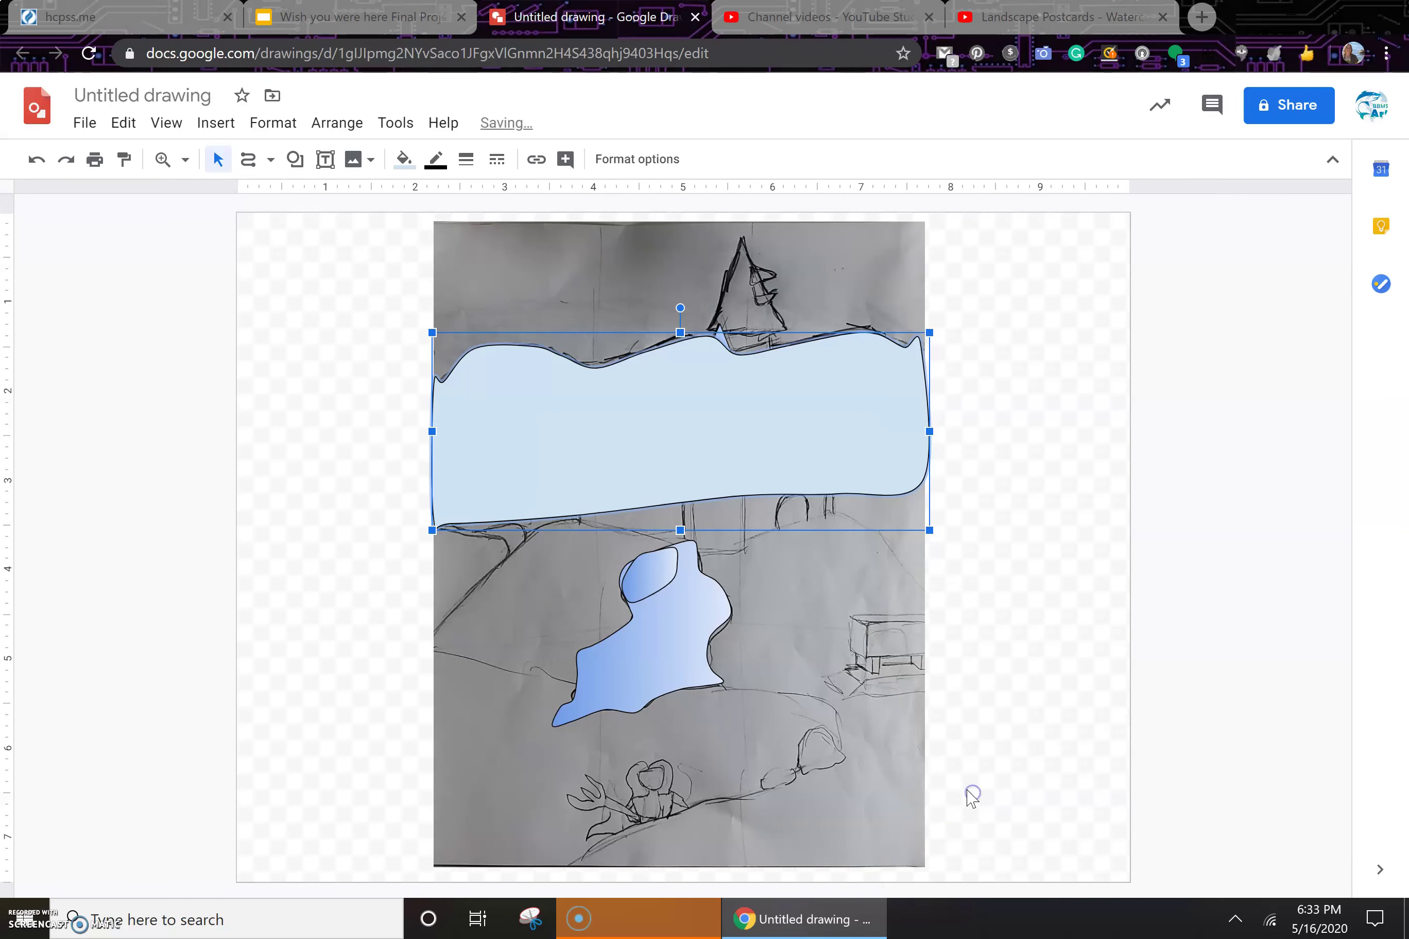
right_click(593, 446)
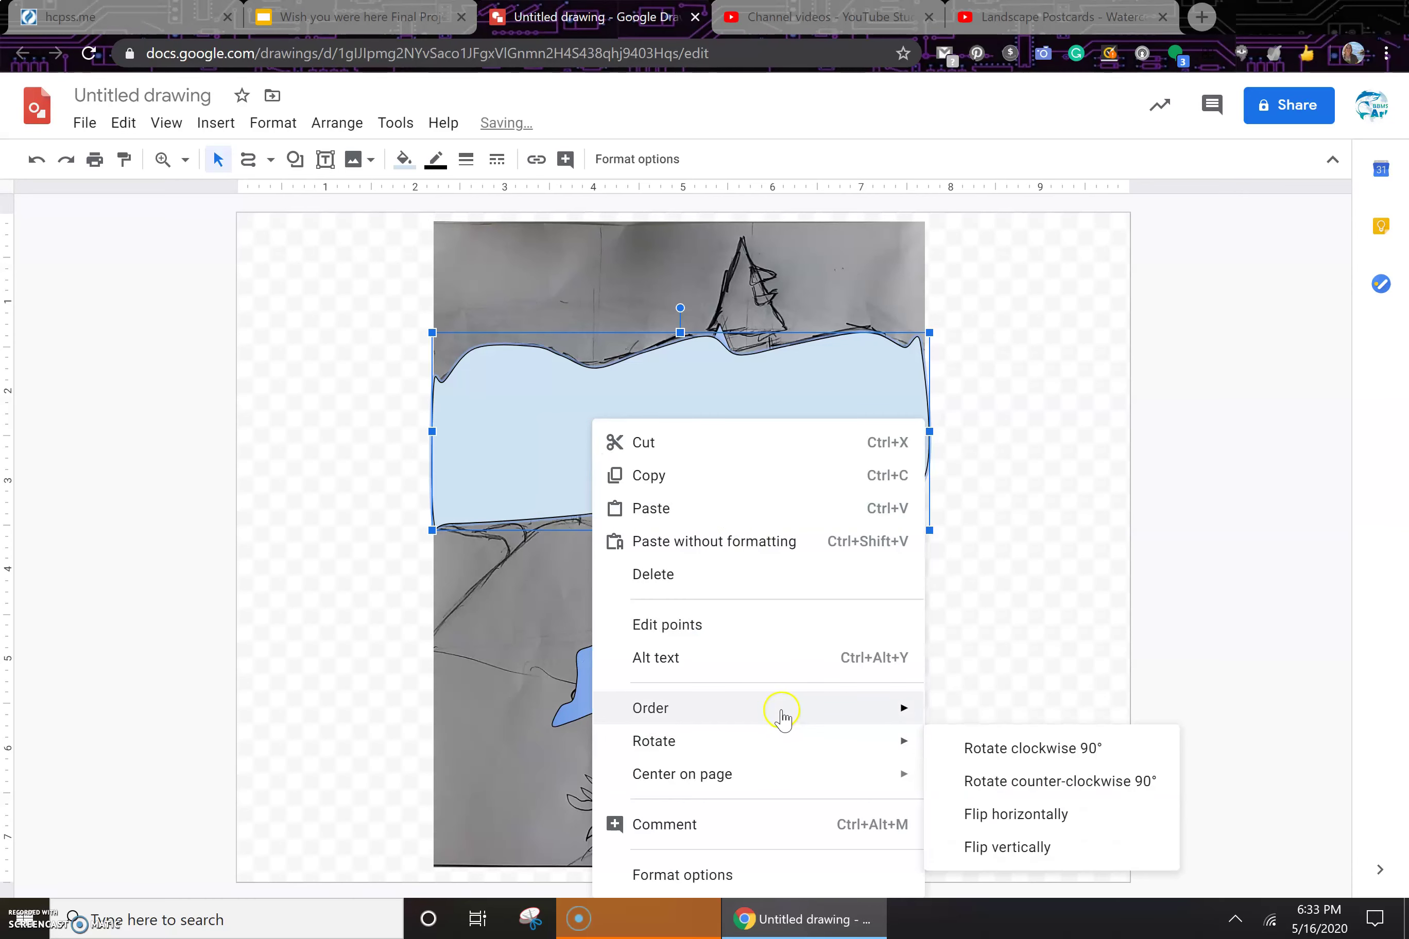
mouse_move(782, 715)
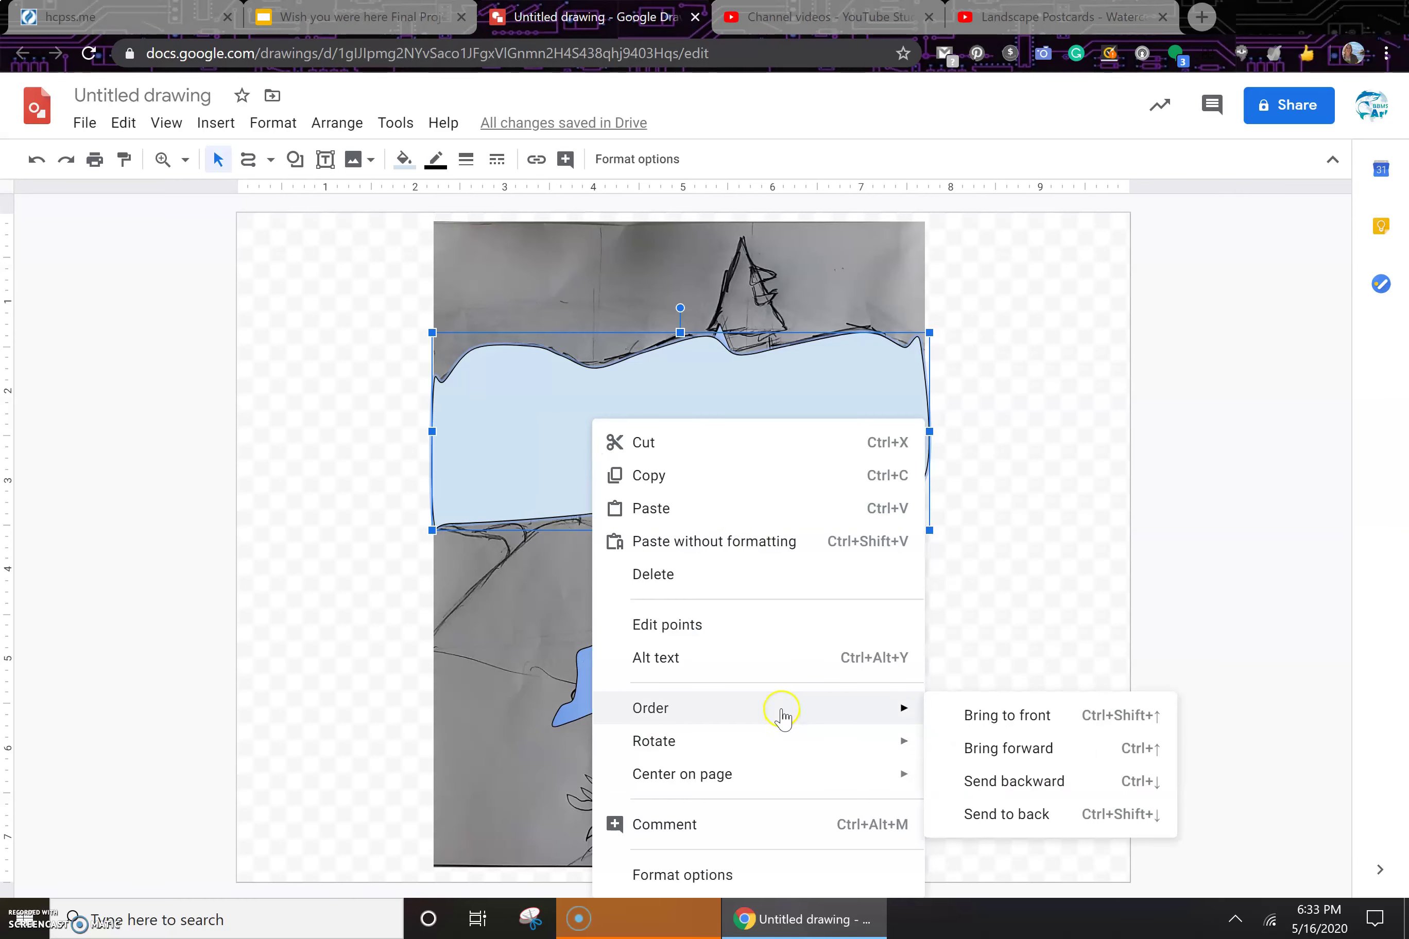
left_click(1005, 781)
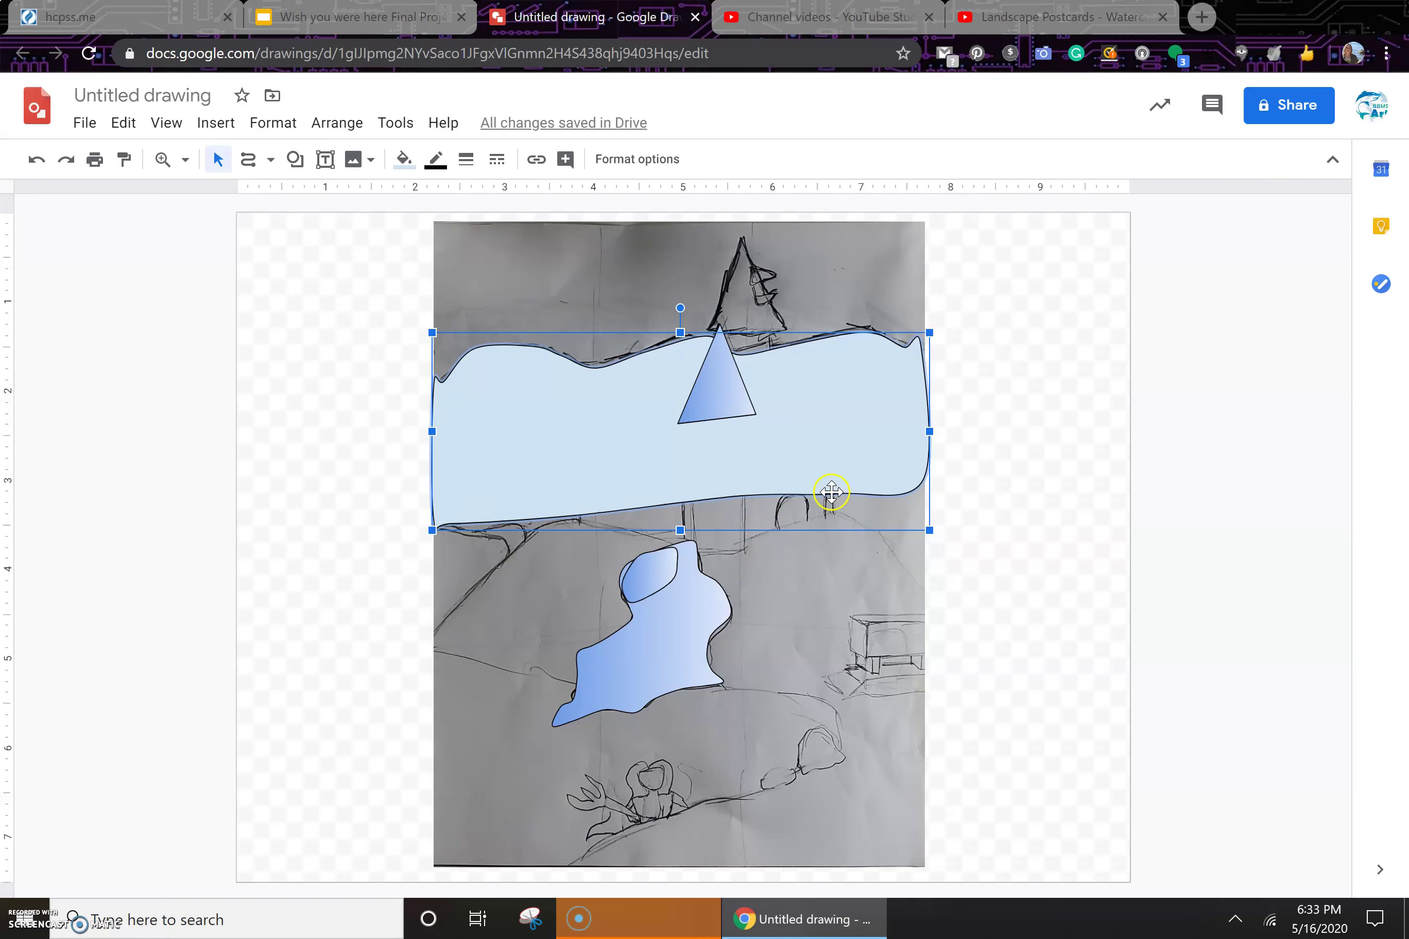
- Send the pale-blue mountain shape to the back, behind the castle photo
right_click(609, 443)
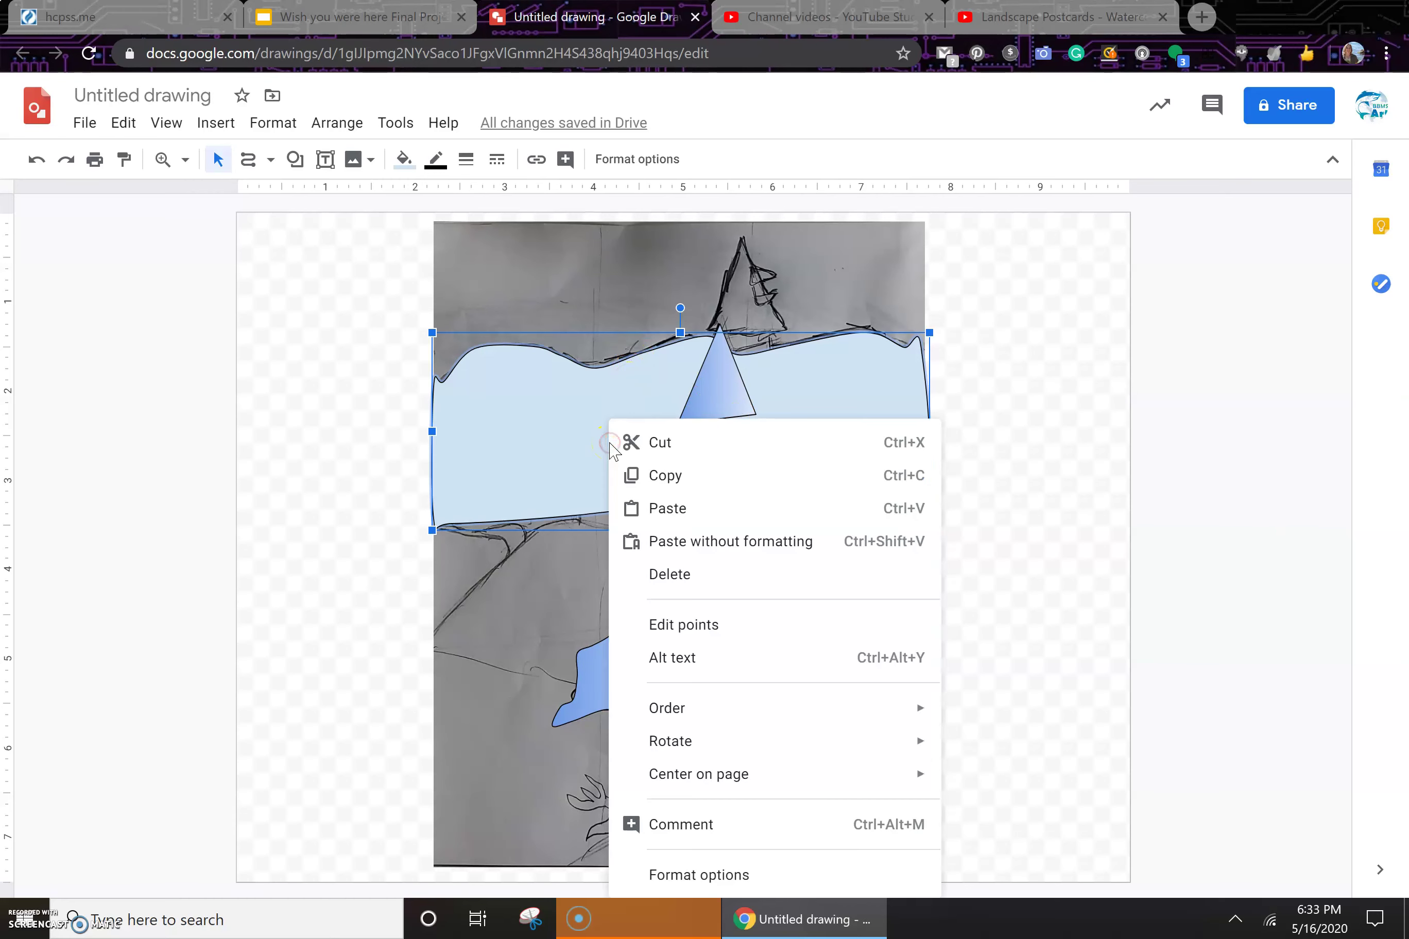
mouse_move(723, 709)
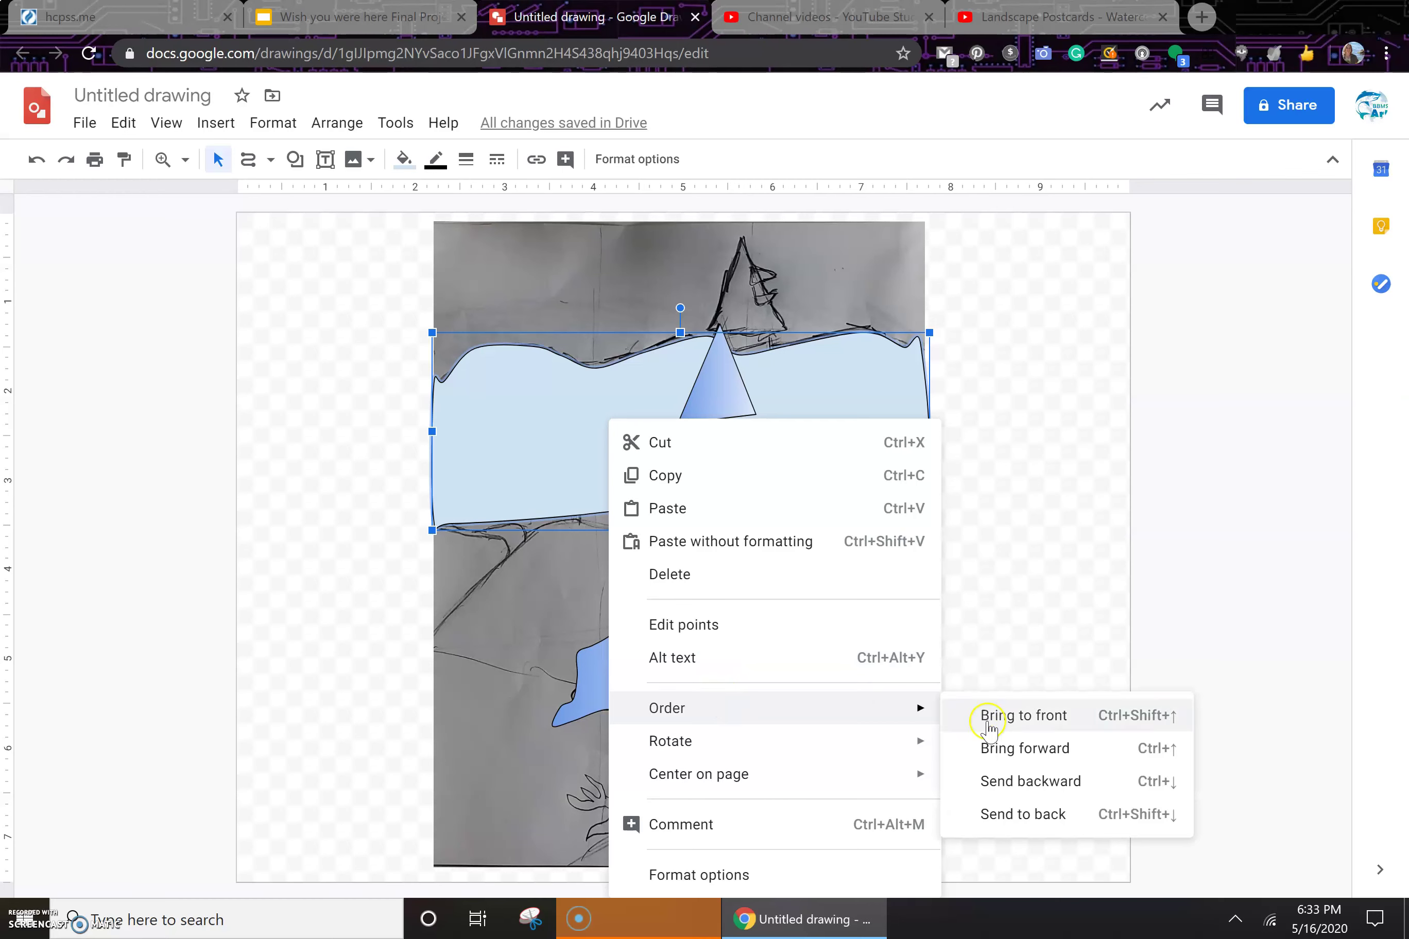
left_click(1023, 813)
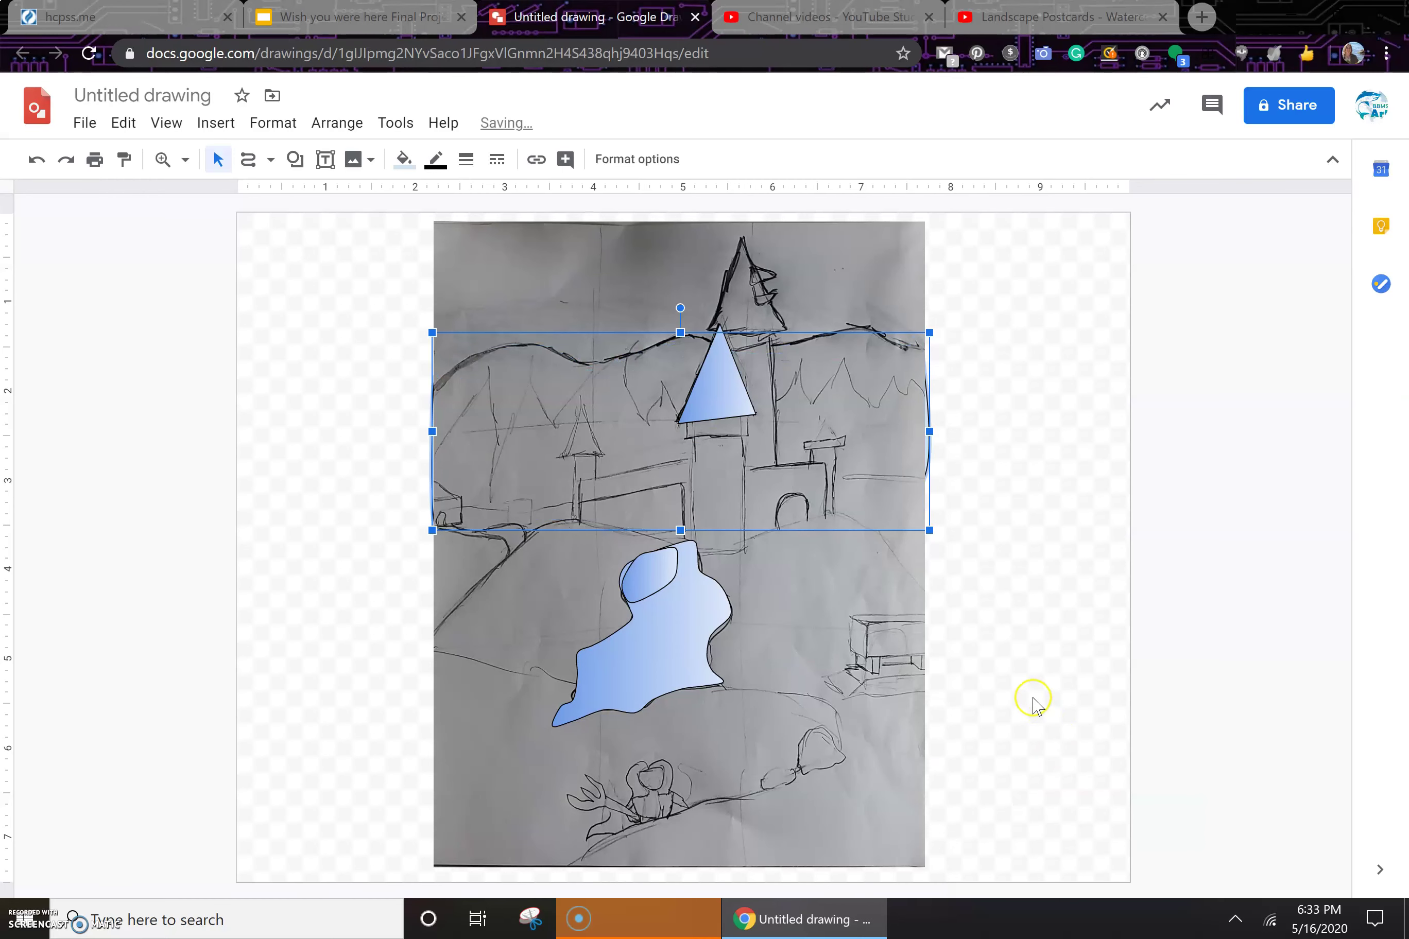